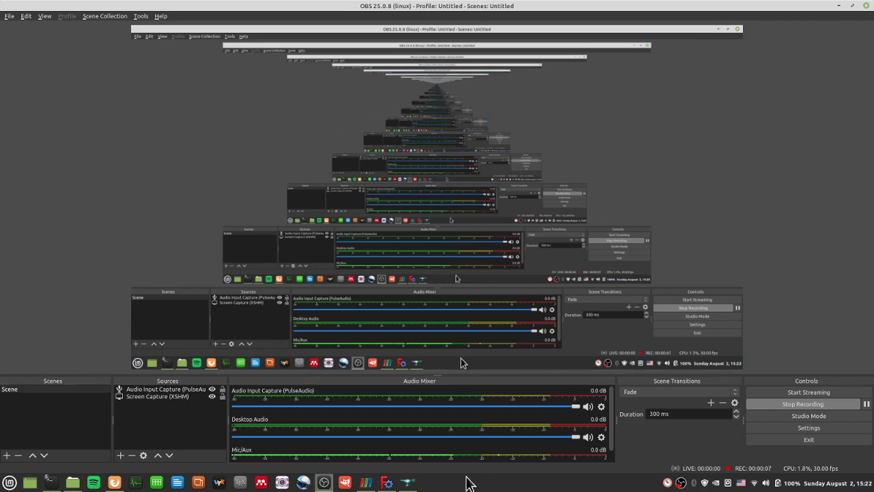
Step: Quit the running SALOME session and shut down its servers
left_click(389, 484)
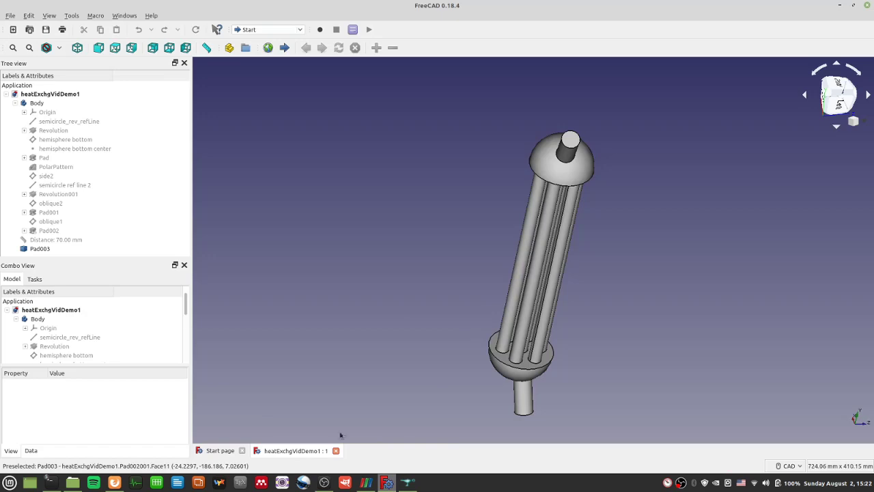
left_click(407, 482)
left_click(867, 5)
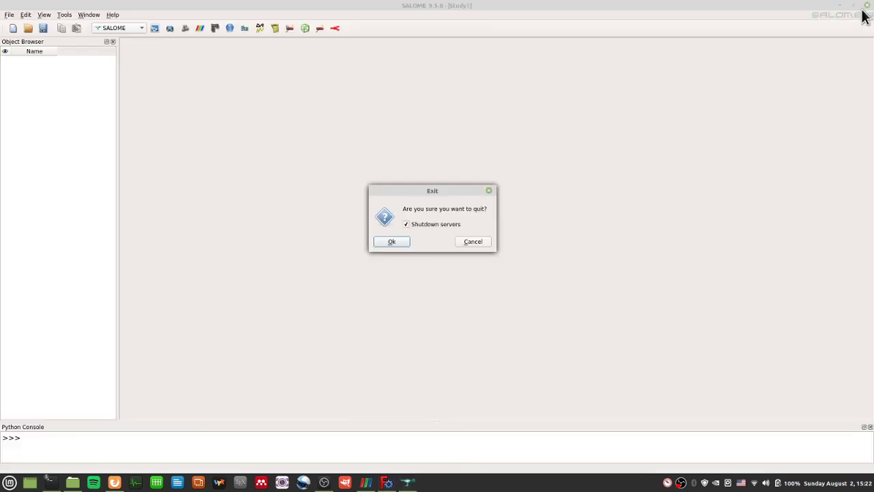
left_click(392, 242)
Step: Close the leftover terminal windows, keep the one with the neofetch output, and return to the file manager
left_click(73, 482)
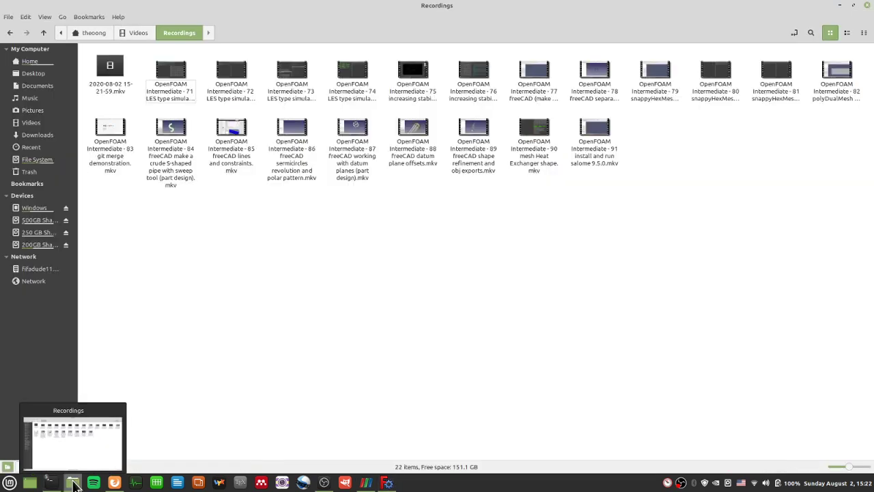
left_click(54, 483)
left_click(54, 483)
mouse_move(75, 484)
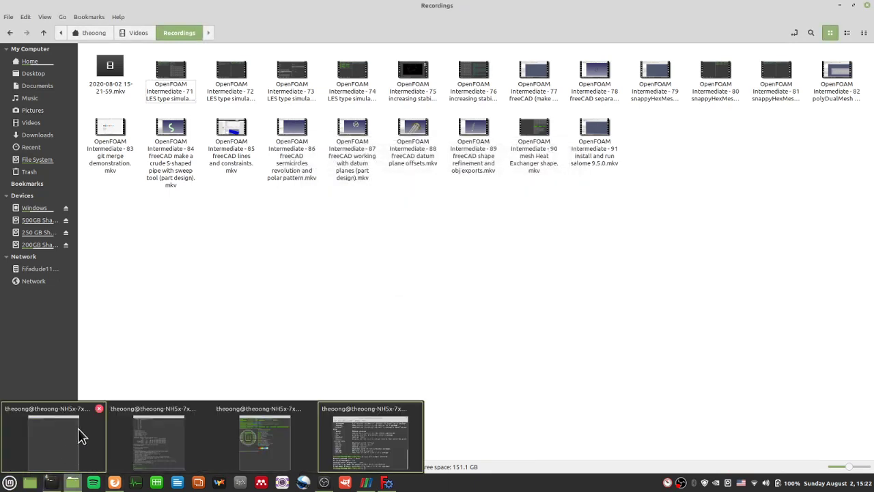
left_click(80, 431)
left_click(867, 5)
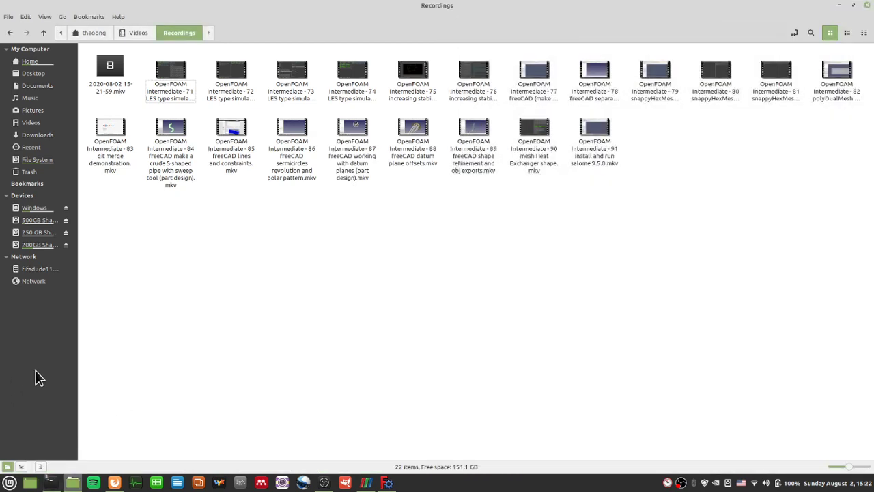
left_click(51, 482)
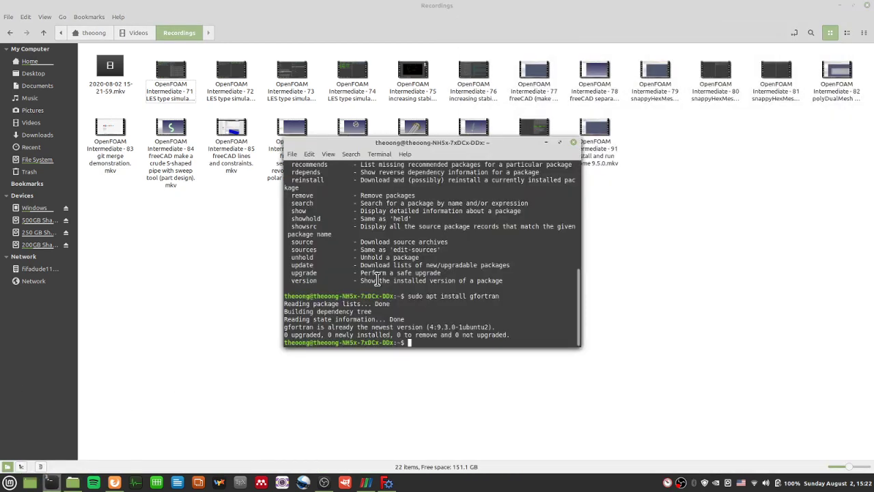
left_click(573, 142)
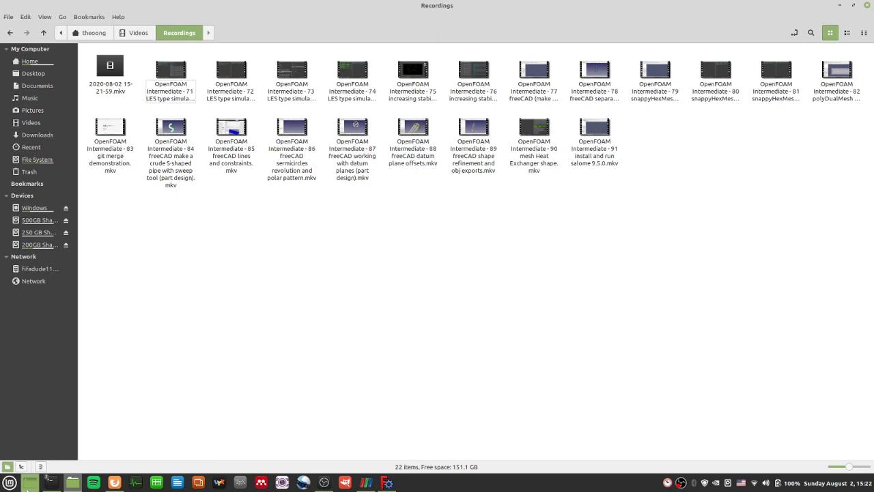
mouse_move(50, 481)
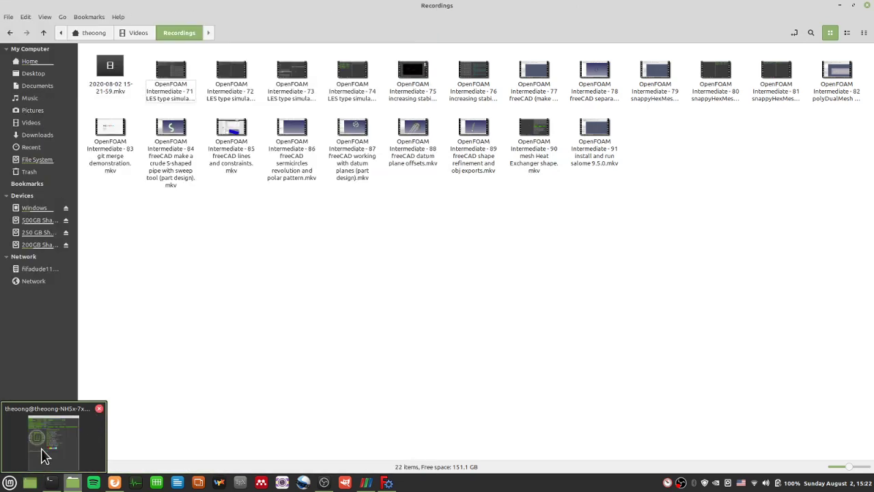
left_click(41, 447)
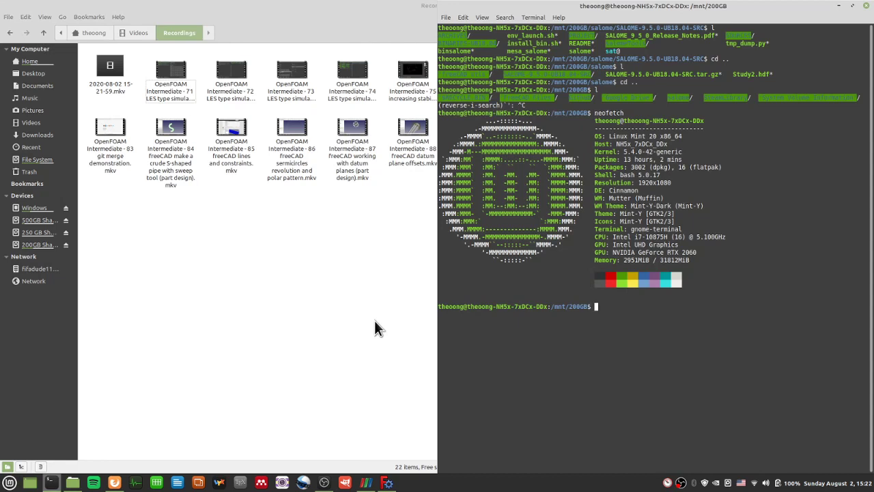
left_click(375, 322)
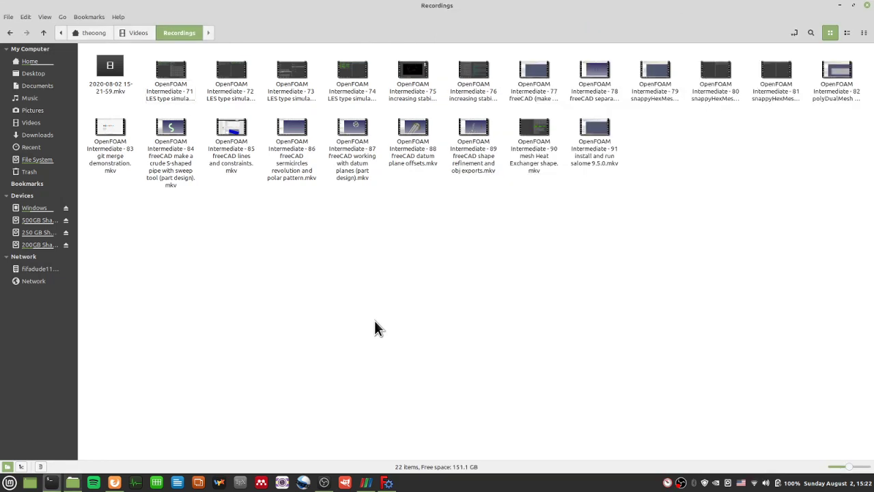
Step: Run the salome script in a terminal from salome/SALOME-9.5.0-UB18.04-SRC on the 200GB Shared drive
left_click(53, 246)
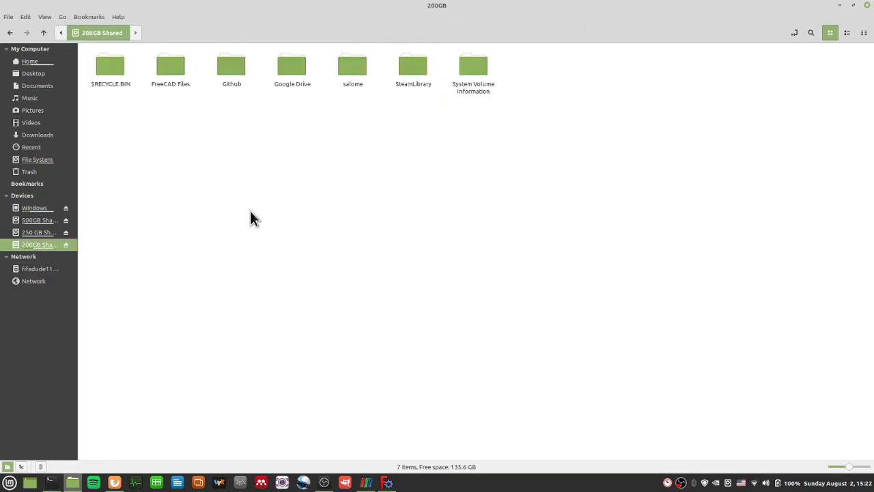
double_click(353, 67)
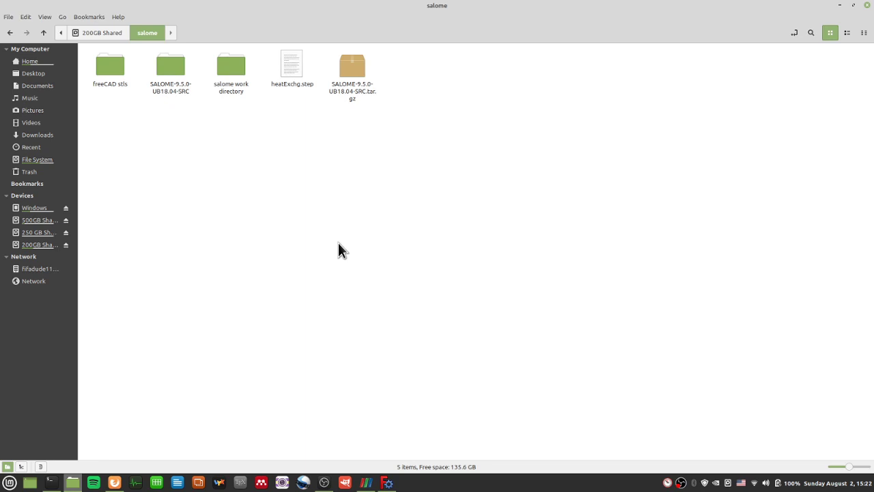
double_click(180, 63)
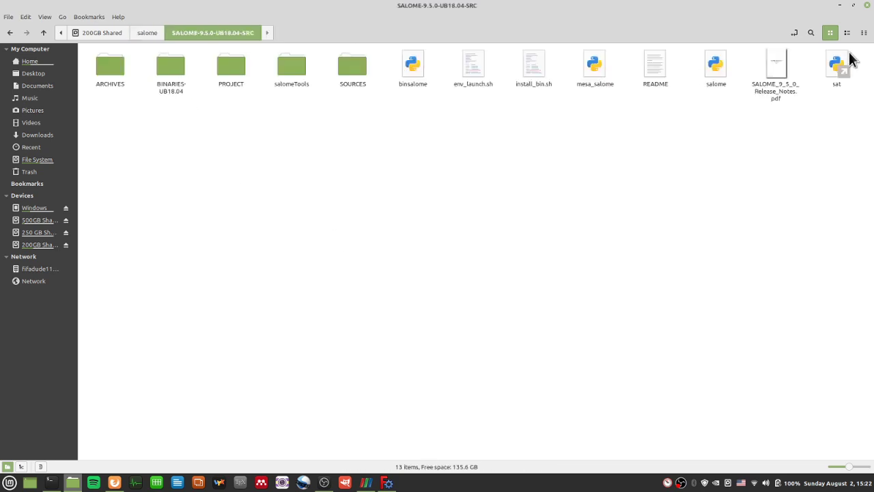
double_click(715, 65)
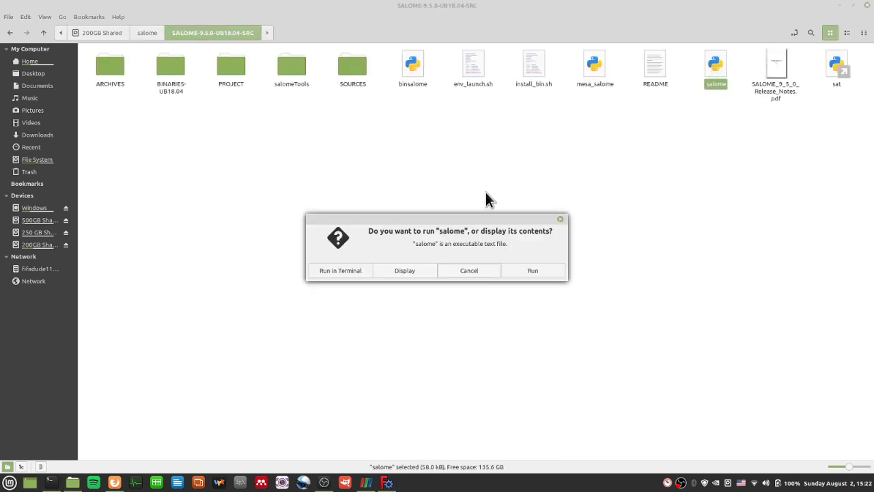
left_click(341, 272)
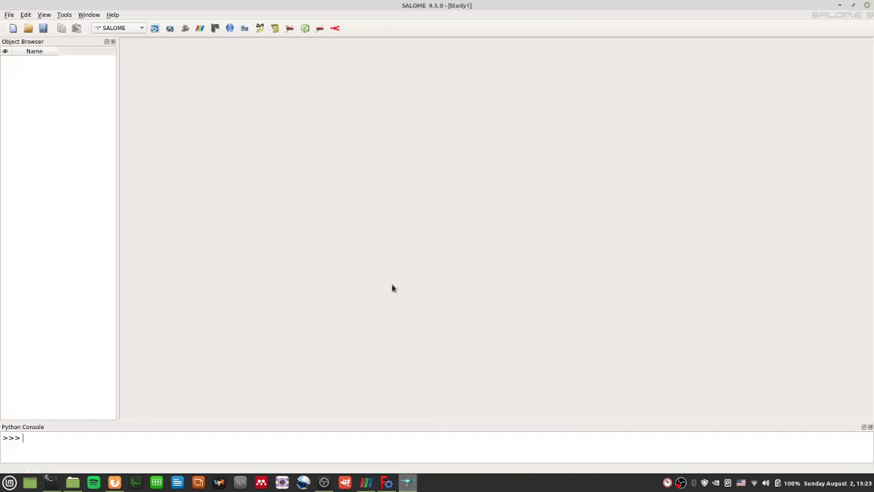
Step: Revisit the salome launch script in its installation folder and return to the SALOME window
left_click(72, 482)
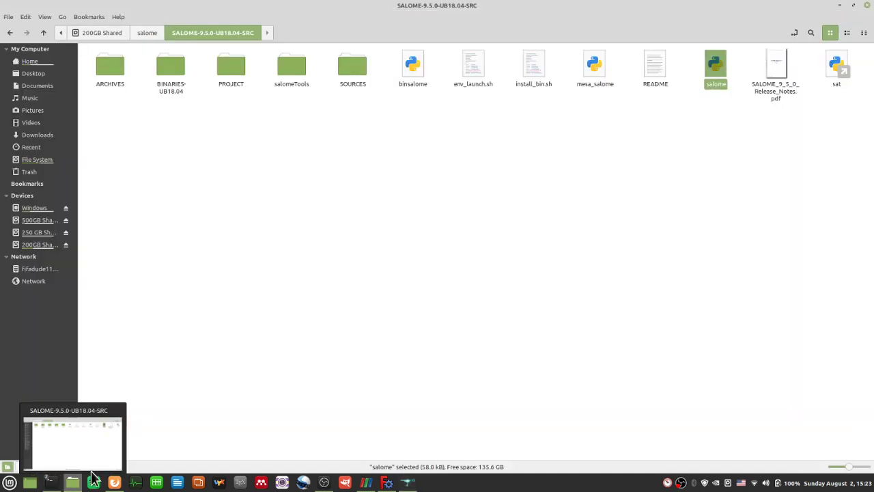
left_click(584, 267)
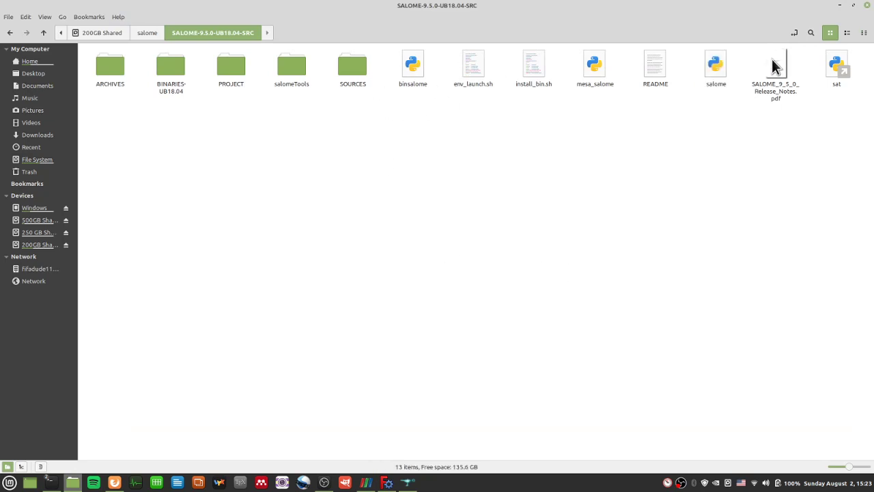
left_click(703, 60)
left_click(670, 155)
left_click(408, 482)
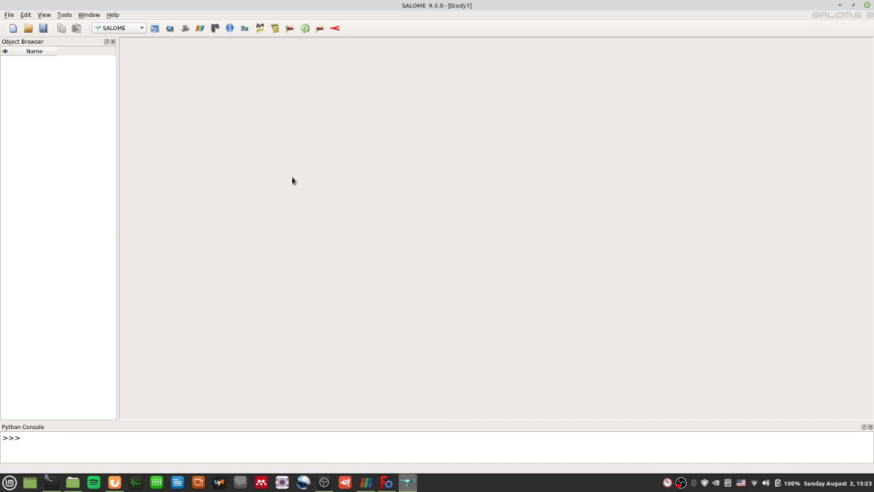
Step: Switch to Firefox and examine the page of the YouTube video "Salome OpenFOAM Tutorial - CAD model to Solution Complete"
left_click(114, 482)
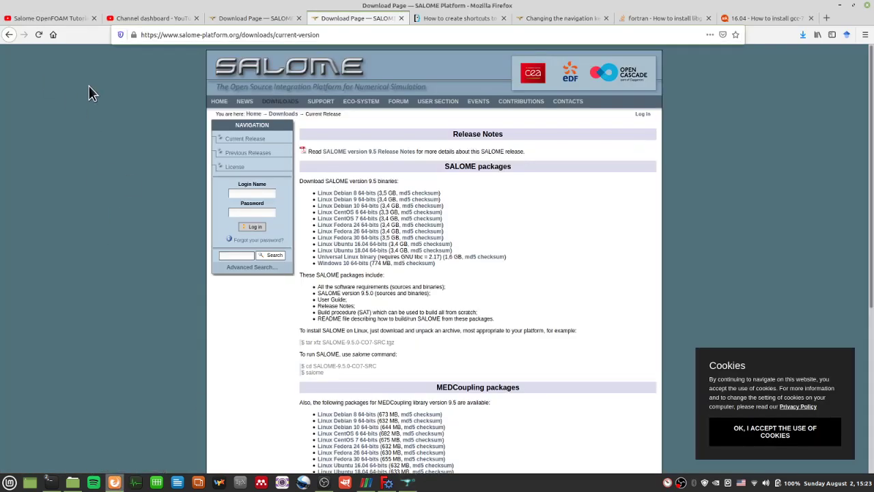
left_click(76, 18)
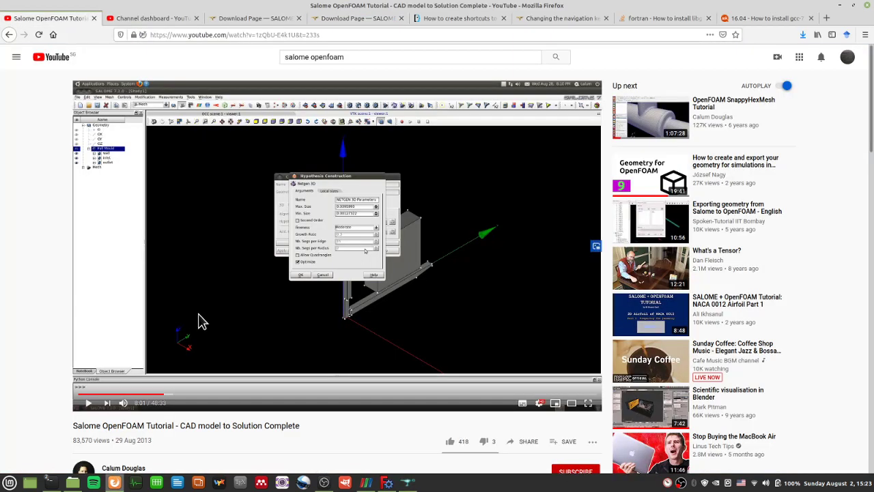
scroll(202, 321, "down", 3)
left_click_drag(176, 363, 49, 378)
left_click(41, 372)
scroll(41, 370, "up", 3)
triple_click(186, 400)
left_click(198, 412)
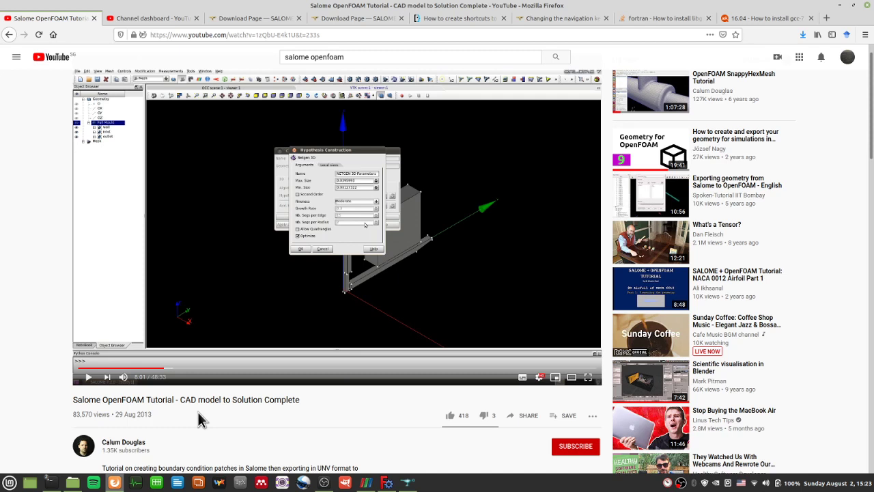
Step: Switch to FreeCAD and examine the heat exchanger model in heatExchgVidDemo1 from different angles and distances
mouse_move(387, 484)
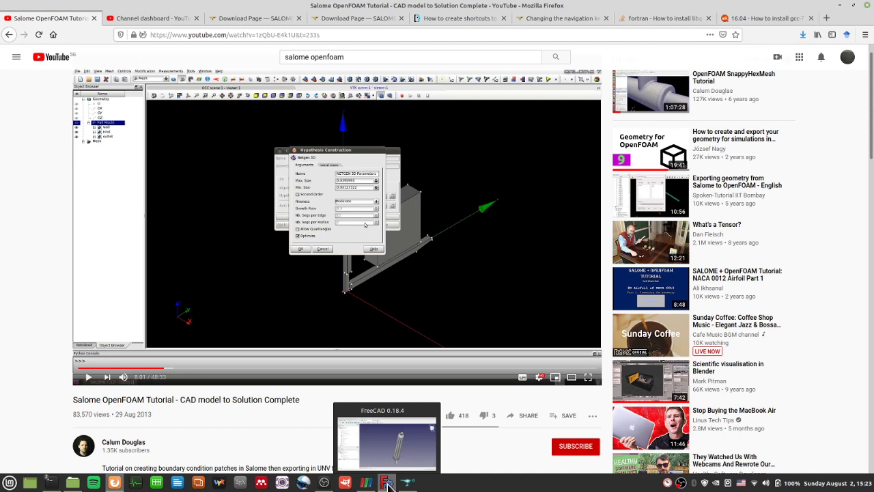
left_click(387, 483)
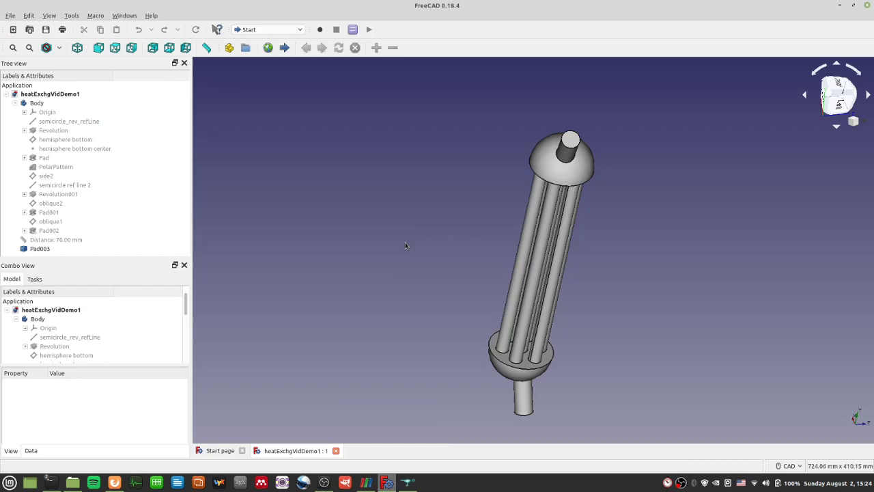
middle_click_drag(546, 232, 481, 242)
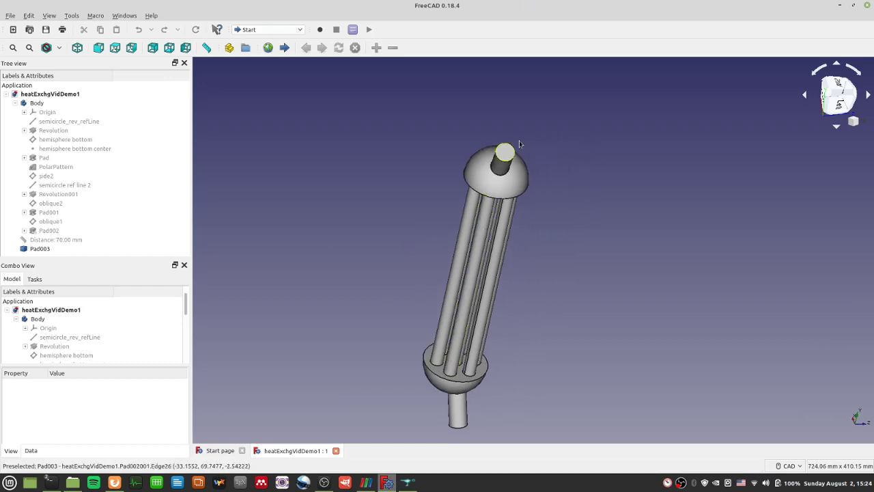
middle_click_drag(553, 268, 523, 326)
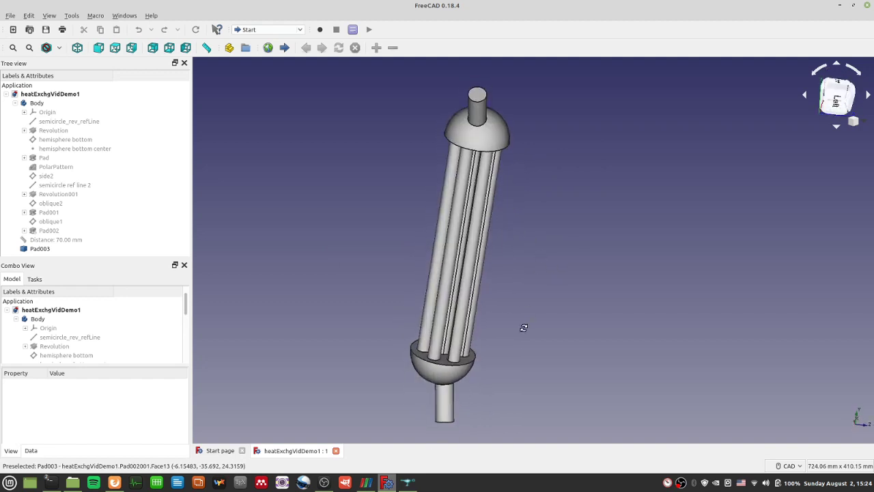
scroll(538, 228, "up", 2)
scroll(575, 239, "down", 4)
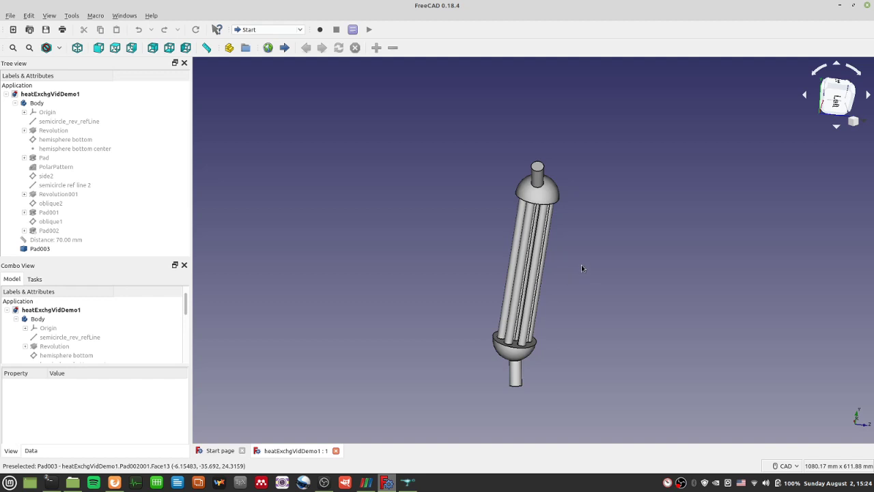
scroll(557, 259, "up", 2)
scroll(563, 253, "down", 4)
scroll(563, 253, "up", 4)
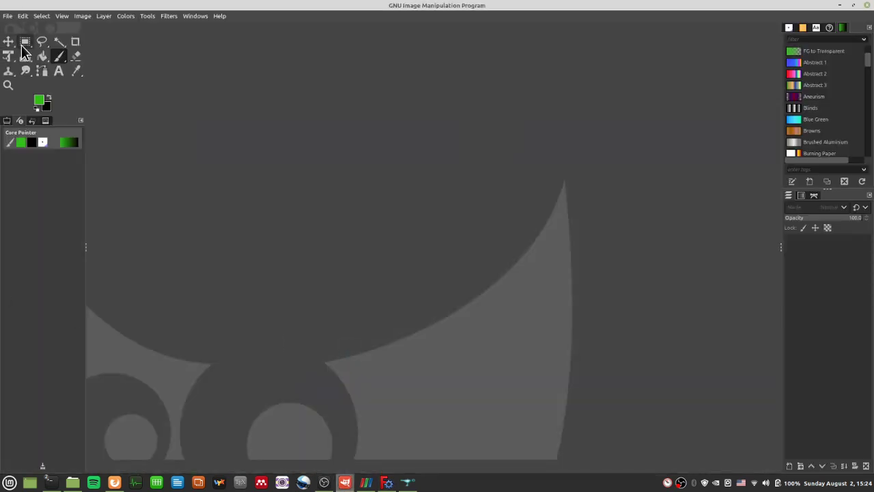
Step: Create a new 1920 × 1080 px image in GIMP
left_click(8, 16)
left_click(17, 29)
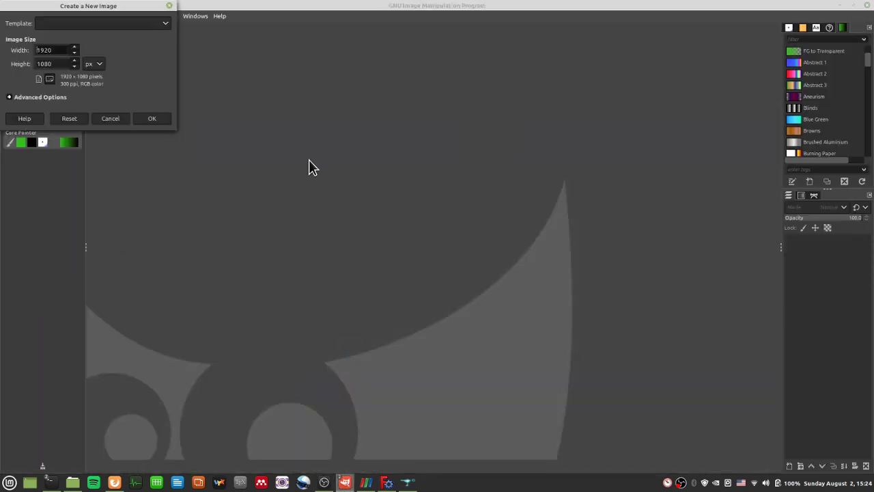
left_click(152, 119)
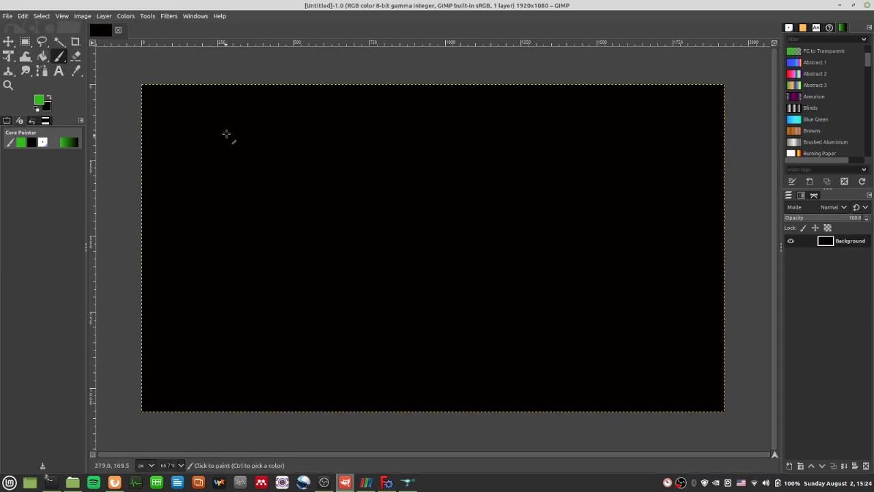
Step: Paint an underlined "Free CAD" with an arrow labelled "exp" down to "STEP", plus another downward arrow below "STEP"
mouse_move(211, 151)
left_mouse_down()
mouse_move(205, 143)
mouse_move(253, 140)
mouse_move(254, 152)
left_mouse_up()
mouse_move(274, 123)
left_mouse_down()
mouse_move(276, 145)
mouse_move(283, 127)
mouse_move(290, 144)
mouse_move(295, 121)
mouse_move(297, 142)
mouse_move(306, 127)
mouse_move(295, 144)
left_mouse_up()
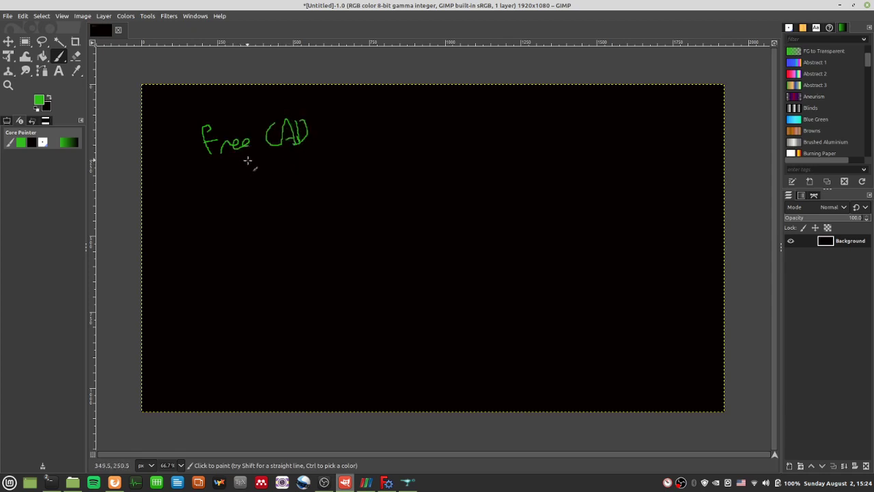
mouse_move(252, 162)
left_mouse_down()
mouse_move(257, 184)
mouse_move(271, 176)
mouse_move(246, 219)
mouse_move(279, 189)
mouse_move(278, 212)
mouse_move(302, 203)
mouse_move(303, 183)
mouse_move(306, 203)
mouse_move(309, 191)
left_mouse_up()
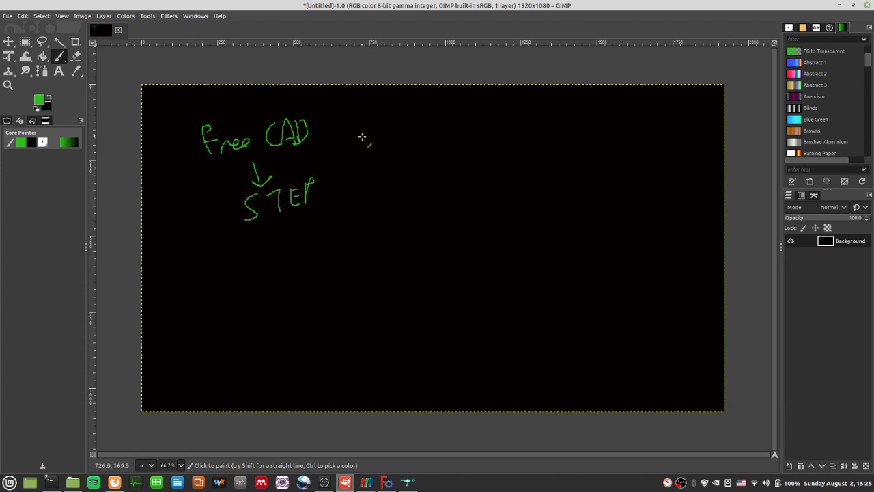
left_click_drag(202, 161, 313, 153)
mouse_move(273, 226)
left_mouse_down()
mouse_move(279, 262)
mouse_move(272, 261)
mouse_move(299, 258)
left_mouse_up()
left_click_drag(288, 170, 321, 169)
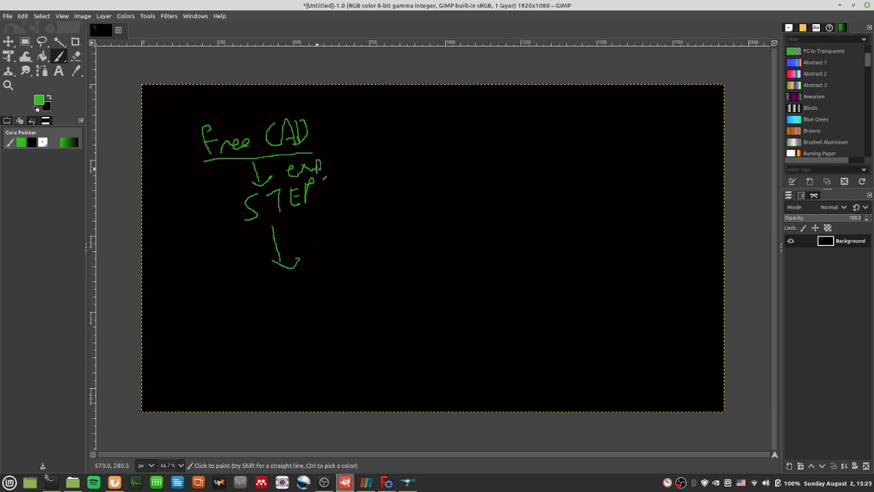
Step: Label the arrow below "STEP" as "import" and paint an underlined "Salome" beneath it
mouse_move(304, 235)
left_mouse_down()
mouse_move(305, 250)
mouse_move(338, 241)
left_mouse_up()
mouse_move(340, 240)
left_mouse_down()
mouse_move(346, 205)
mouse_move(349, 237)
left_mouse_up()
left_click_drag(341, 222, 355, 218)
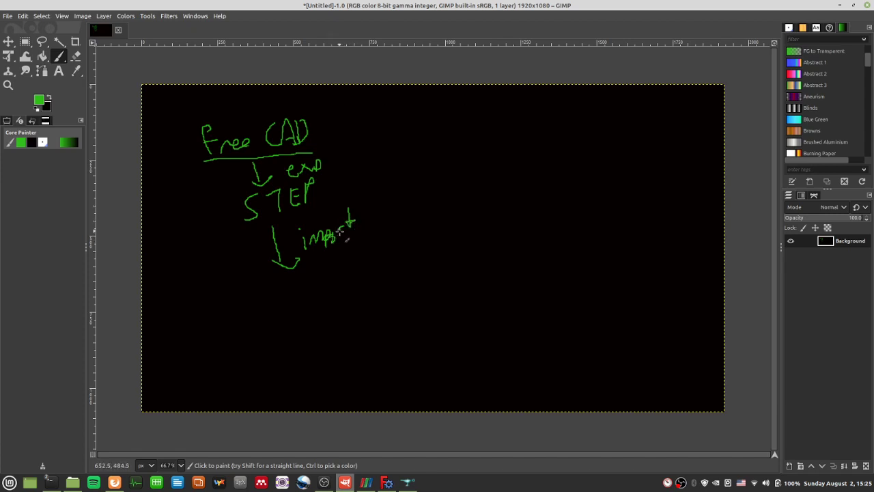
mouse_move(287, 283)
left_mouse_down()
mouse_move(276, 294)
mouse_move(282, 307)
left_mouse_up()
mouse_move(309, 293)
left_mouse_down()
mouse_move(347, 289)
mouse_move(364, 292)
mouse_move(367, 306)
mouse_move(331, 300)
left_mouse_up()
left_click_drag(276, 324, 388, 330)
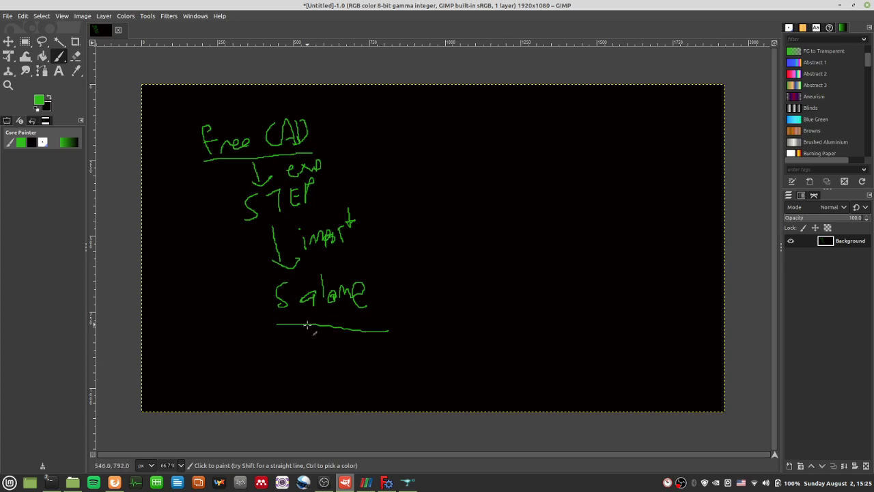
Step: Paint "Work" below "Salome" and a rightward arrow labelled "export" leading from "Salome" to "unv"
mouse_move(277, 360)
left_mouse_down()
mouse_move(304, 374)
mouse_move(319, 363)
mouse_move(356, 372)
left_mouse_up()
mouse_move(410, 323)
left_mouse_down()
mouse_move(474, 319)
mouse_move(526, 302)
mouse_move(520, 313)
left_mouse_up()
mouse_move(441, 292)
left_mouse_down()
mouse_move(466, 301)
mouse_move(456, 302)
left_mouse_up()
mouse_move(471, 281)
left_mouse_down()
mouse_move(473, 307)
mouse_move(474, 295)
mouse_move(508, 282)
left_mouse_up()
mouse_move(509, 271)
left_mouse_down()
mouse_move(511, 292)
mouse_move(513, 279)
mouse_move(544, 299)
mouse_move(585, 292)
left_mouse_up()
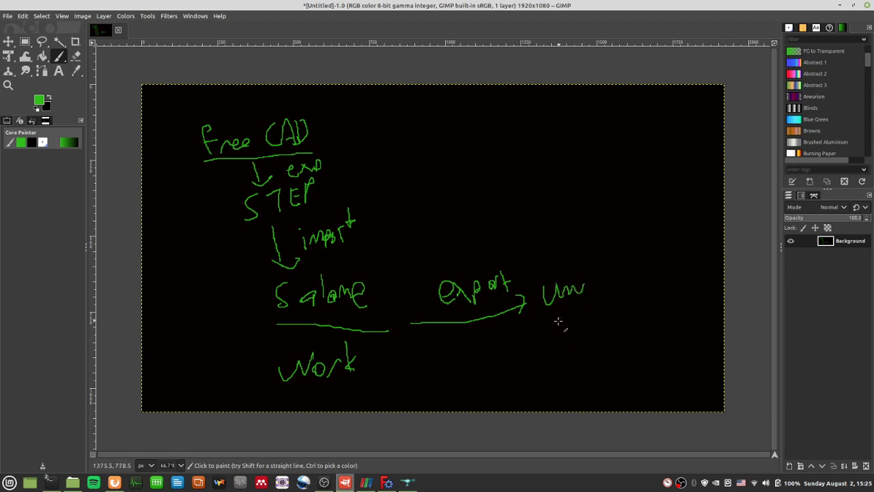
Step: Paint a second "unv" beneath the first one and an arrow pointing up from "unv"
mouse_move(549, 316)
left_mouse_down()
mouse_move(553, 336)
mouse_move(560, 322)
mouse_move(571, 337)
mouse_move(606, 314)
left_mouse_up()
left_click(584, 282)
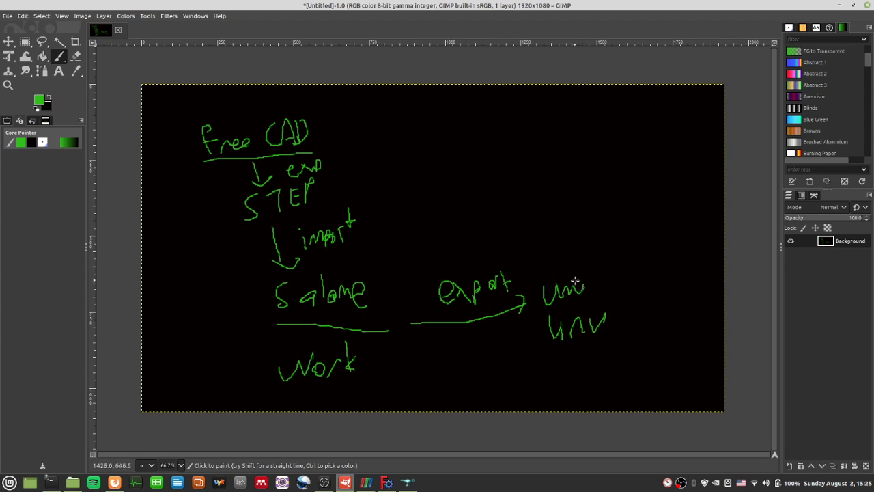
mouse_move(577, 272)
left_mouse_down()
mouse_move(584, 232)
mouse_move(600, 236)
left_mouse_up()
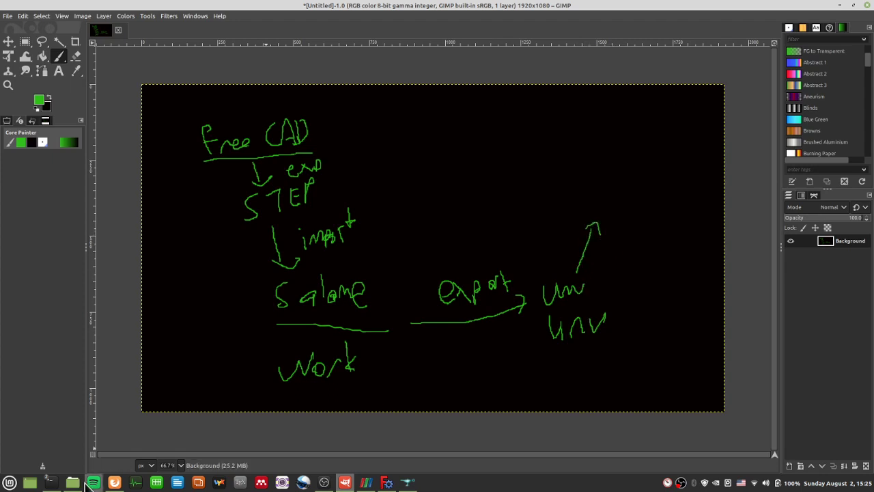
Step: Look up the full name of the ideasUnvToFoam command in the terminal, clear it unexecuted and return to the GIMP drawing
mouse_move(50, 482)
left_click(149, 455)
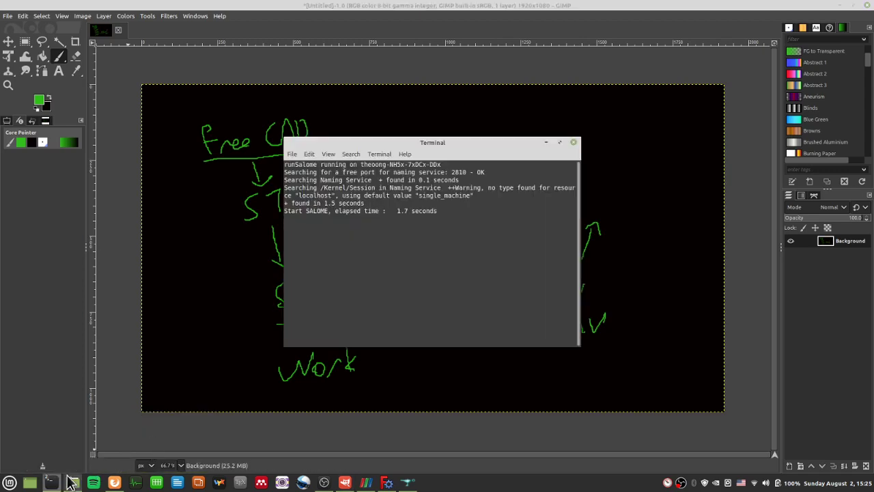
left_click(55, 457)
type("ide")
key("Tab")
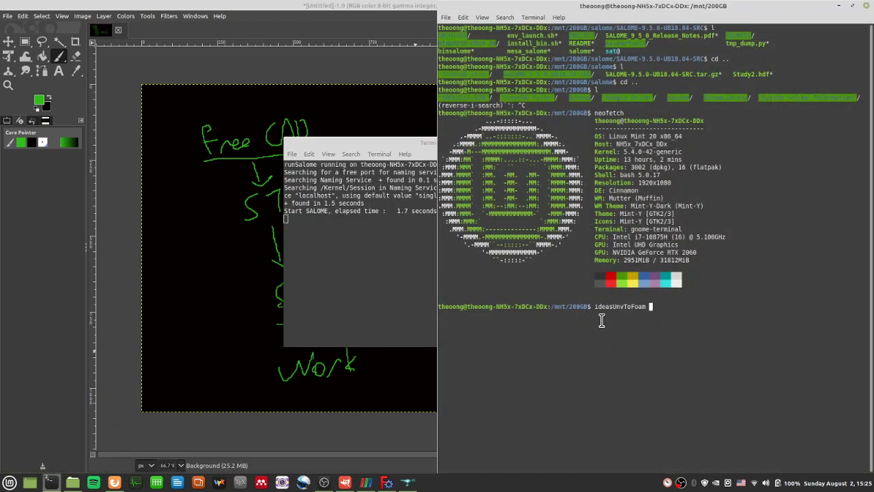
left_click_drag(594, 307, 653, 307)
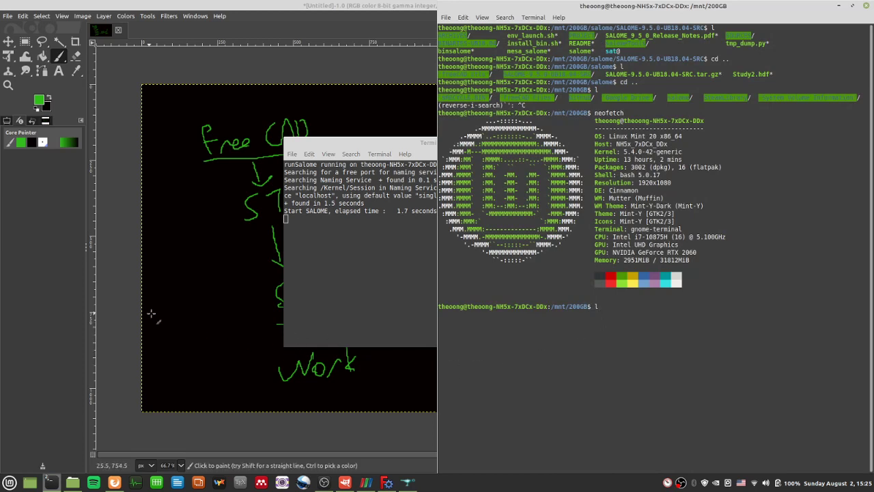
left_click(129, 328)
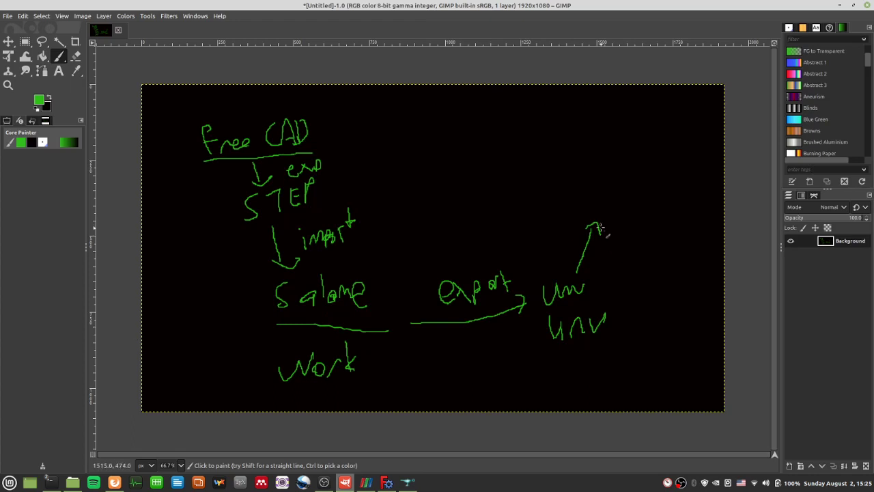
Step: Label the upward arrow "ideastounv foam" and paint "Poly Mesh" above its tip
mouse_move(609, 244)
left_mouse_down()
mouse_move(630, 248)
mouse_move(654, 241)
mouse_move(656, 250)
mouse_move(662, 239)
mouse_move(703, 236)
left_mouse_up()
mouse_move(632, 281)
left_mouse_down()
mouse_move(633, 267)
mouse_move(650, 298)
mouse_move(666, 290)
mouse_move(653, 290)
left_mouse_up()
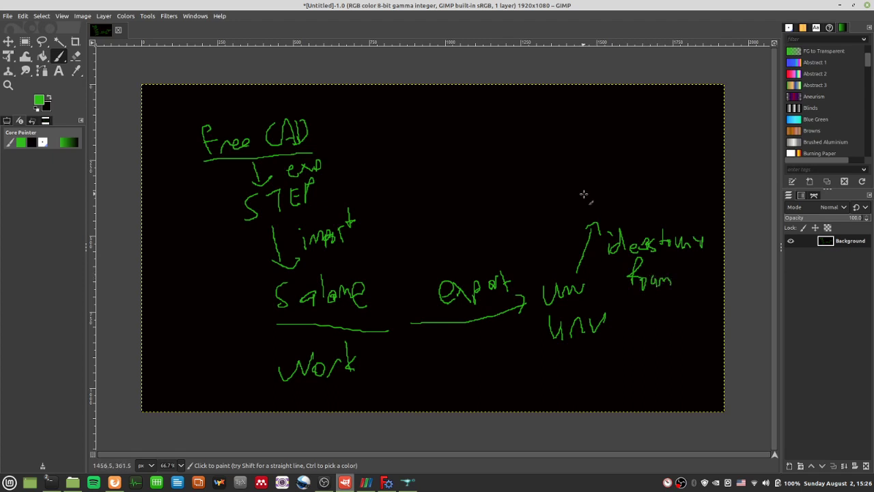
mouse_move(570, 196)
left_mouse_down()
mouse_move(578, 165)
mouse_move(610, 180)
mouse_move(617, 171)
mouse_move(612, 180)
mouse_move(626, 165)
mouse_move(629, 174)
mouse_move(633, 156)
mouse_move(650, 184)
left_mouse_up()
mouse_move(575, 134)
left_mouse_down()
mouse_move(596, 124)
mouse_move(604, 147)
mouse_move(608, 131)
mouse_move(624, 131)
mouse_move(615, 160)
left_mouse_up()
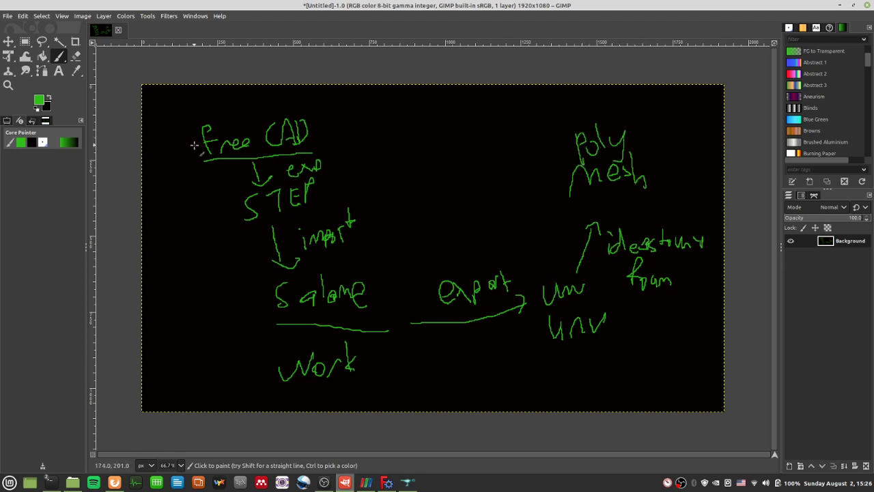
Step: Paint boxes around "Free CAD", "Salome", "unv" and "Poly Mesh", and underline "ideastounv foam"
mouse_move(188, 162)
left_mouse_down()
mouse_move(185, 119)
mouse_move(292, 107)
mouse_move(320, 153)
left_mouse_up()
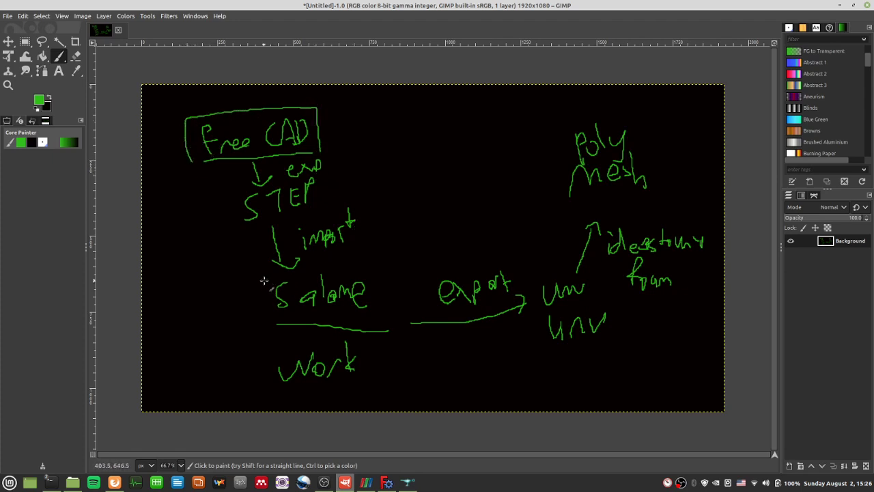
mouse_move(261, 275)
left_mouse_down()
mouse_move(270, 317)
mouse_move(267, 276)
mouse_move(277, 273)
mouse_move(387, 269)
mouse_move(390, 318)
left_mouse_up()
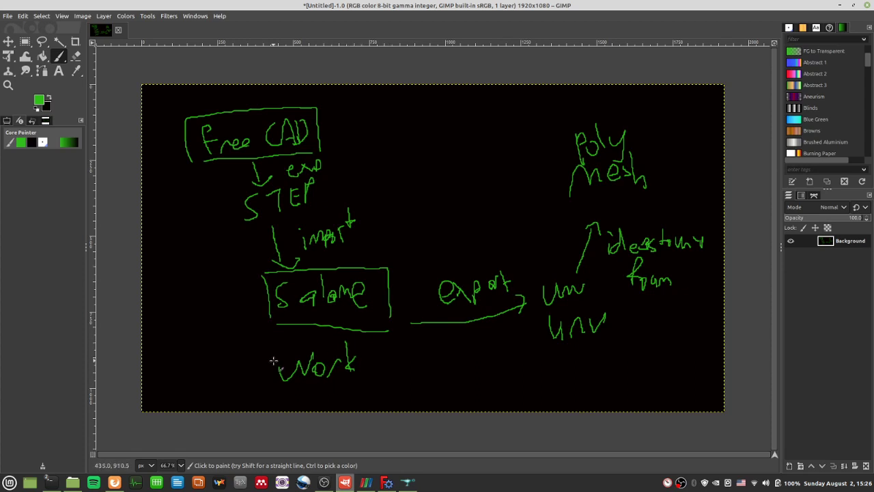
mouse_move(527, 282)
left_mouse_down()
mouse_move(531, 332)
mouse_move(557, 343)
mouse_move(611, 334)
mouse_move(604, 278)
mouse_move(540, 275)
left_mouse_up()
left_click_drag(618, 262, 686, 247)
left_click_drag(635, 294, 677, 284)
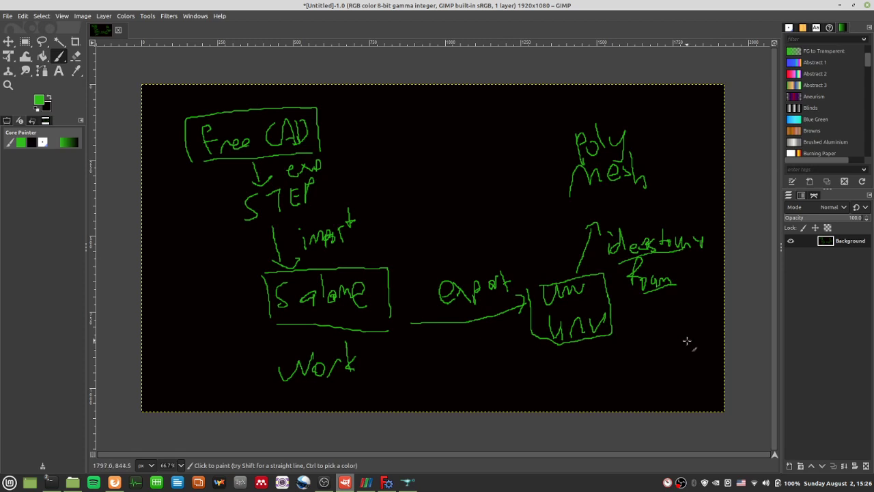
mouse_move(560, 129)
left_mouse_down()
mouse_move(563, 188)
mouse_move(587, 200)
mouse_move(660, 193)
mouse_move(653, 130)
mouse_move(623, 119)
mouse_move(548, 128)
left_mouse_up()
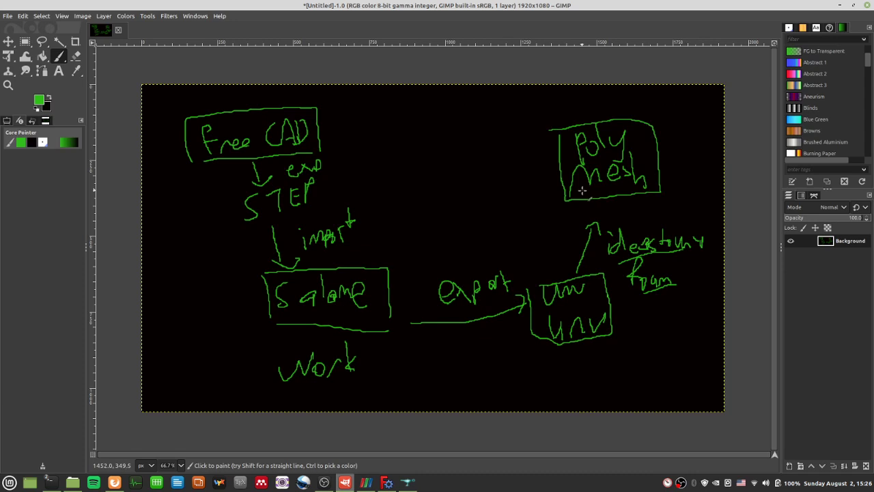
left_click_drag(394, 310, 390, 328)
Step: Switch to FreeCAD and select the heat exchanger solid Pad003 in the heatExchgVidDemo1 model
left_click(387, 482)
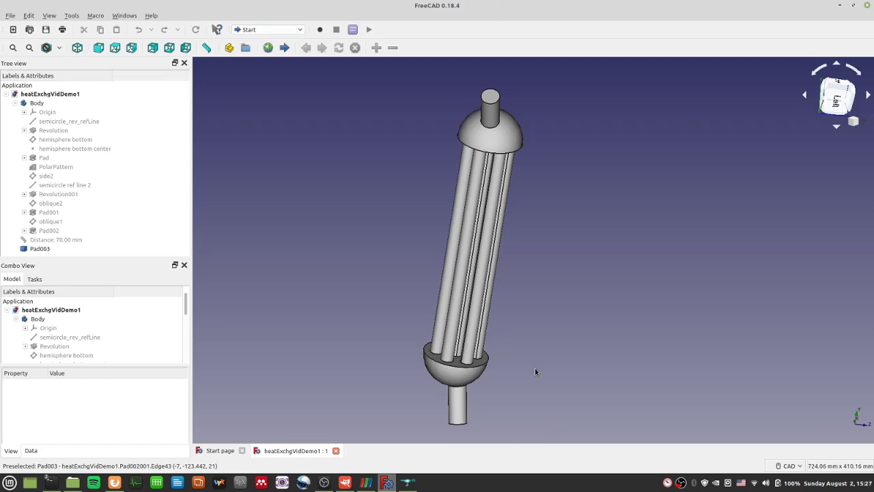
left_click(508, 147)
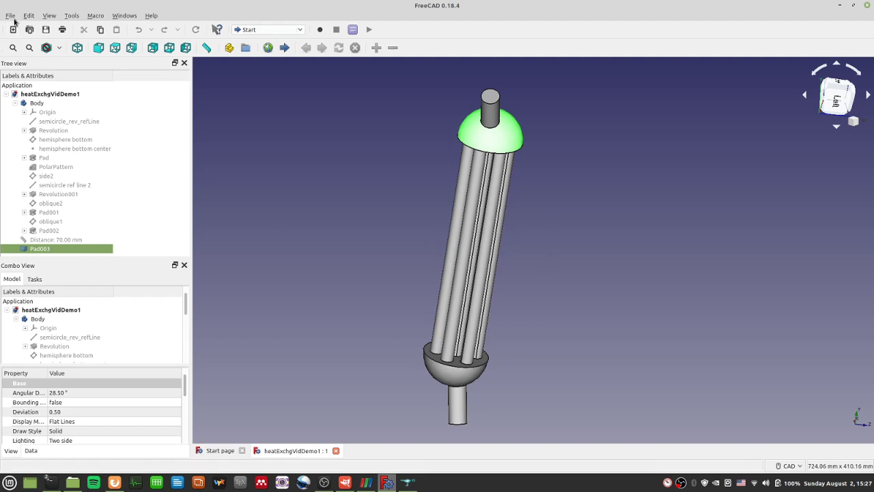
left_click(11, 16)
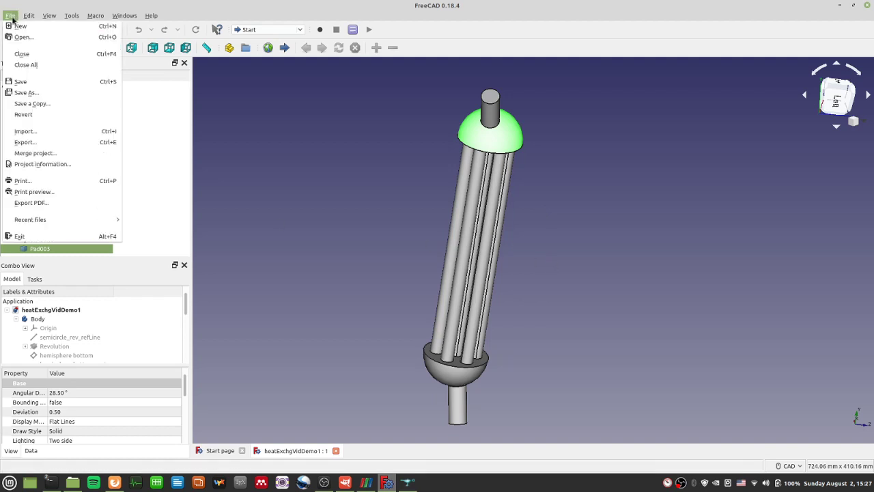
left_click(54, 143)
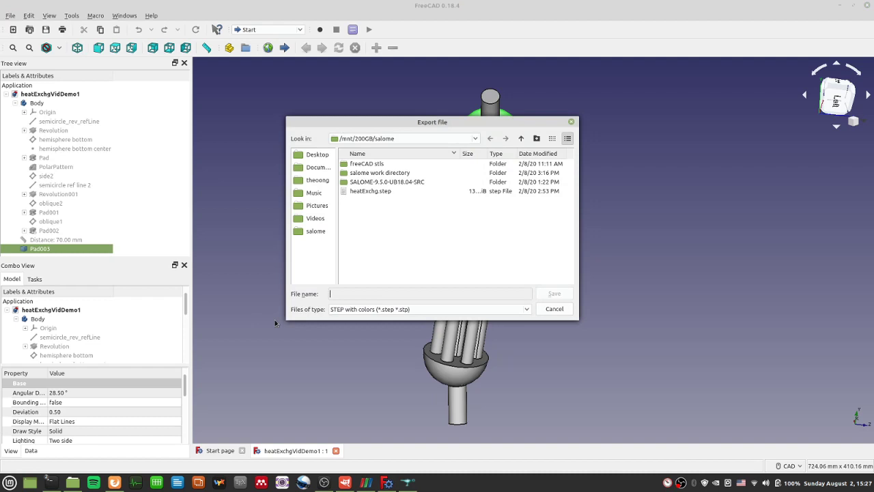
left_click(392, 309)
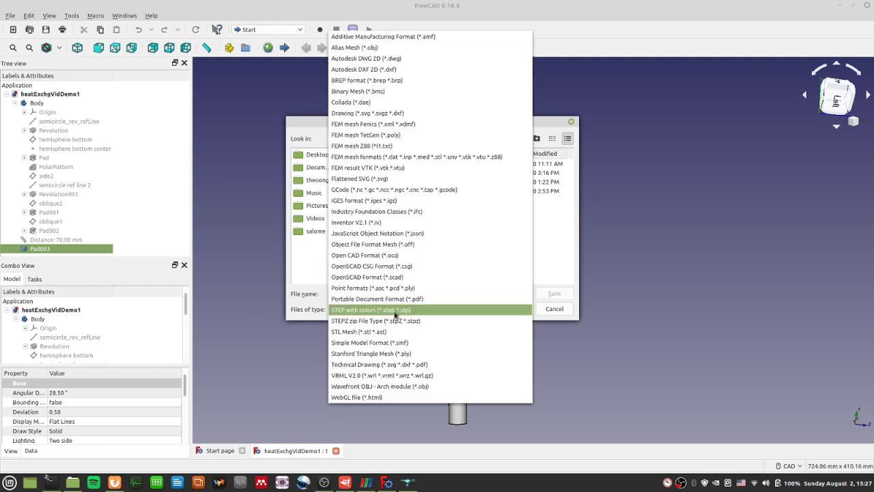
left_click(393, 310)
left_click(392, 311)
left_click(393, 311)
left_click_drag(411, 123, 376, 93)
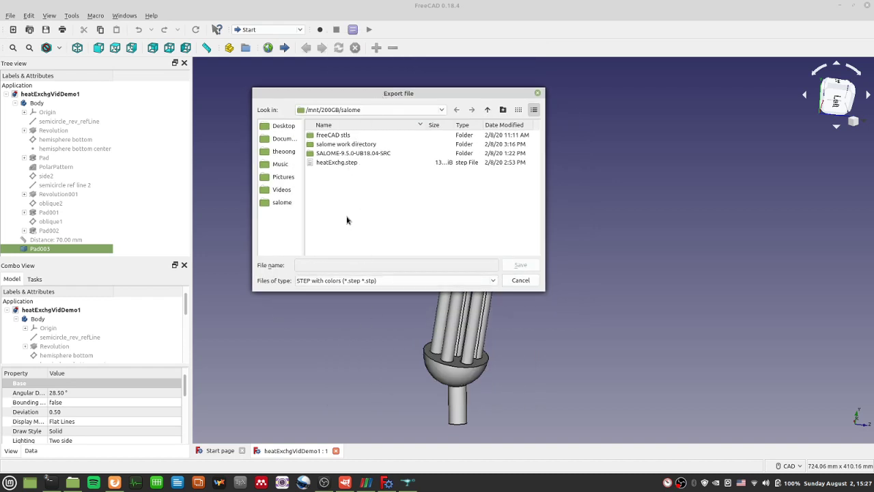
left_click(360, 164)
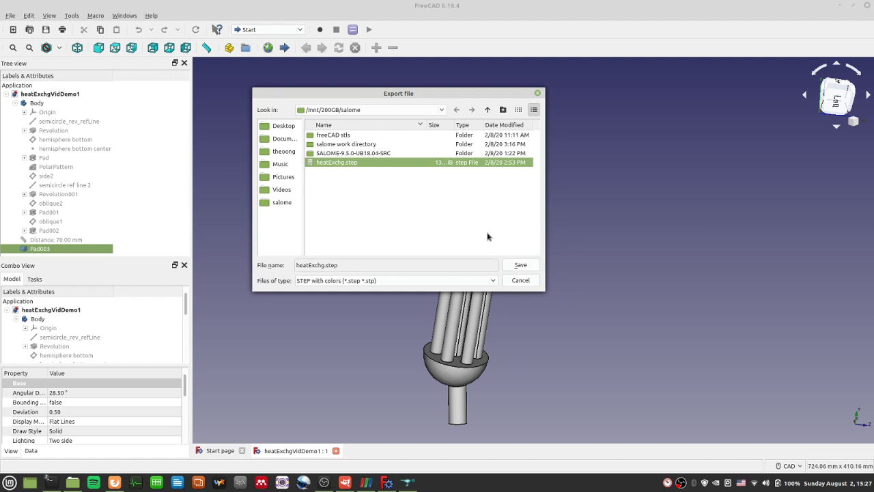
left_click(419, 281)
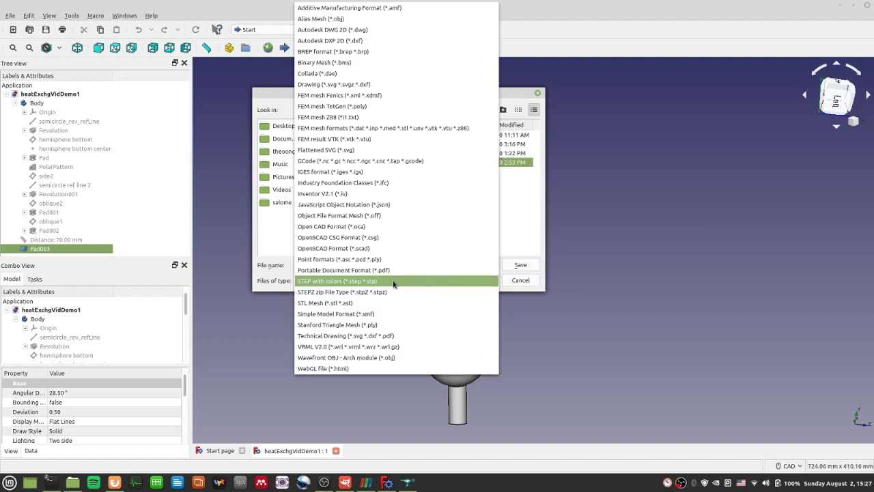
left_click(285, 236)
left_click(537, 93)
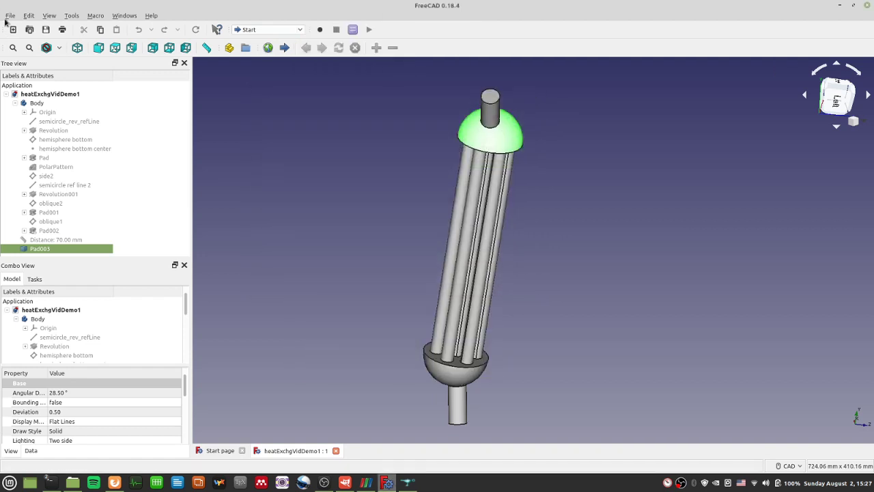
Step: Export the selected solid as "STEP with colors" to heatExchg.step in /mnt/200GB/salome, replacing the existing file
left_click(9, 17)
left_click(48, 141)
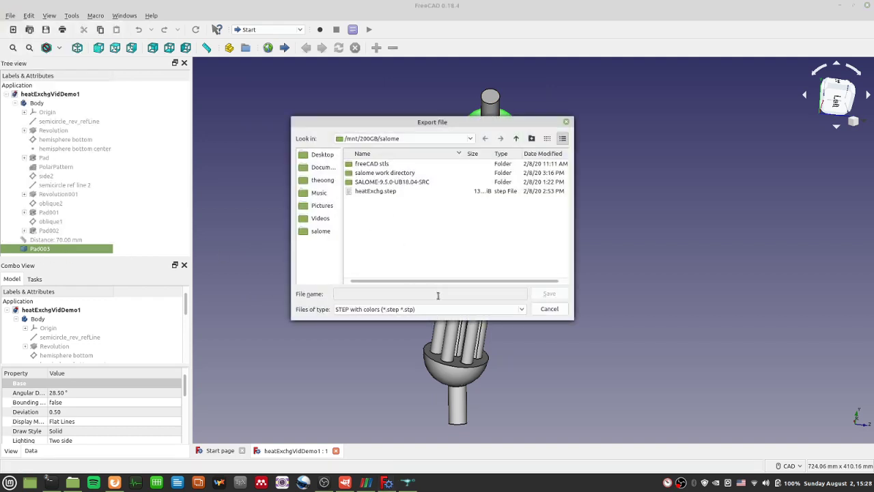
left_click(386, 193)
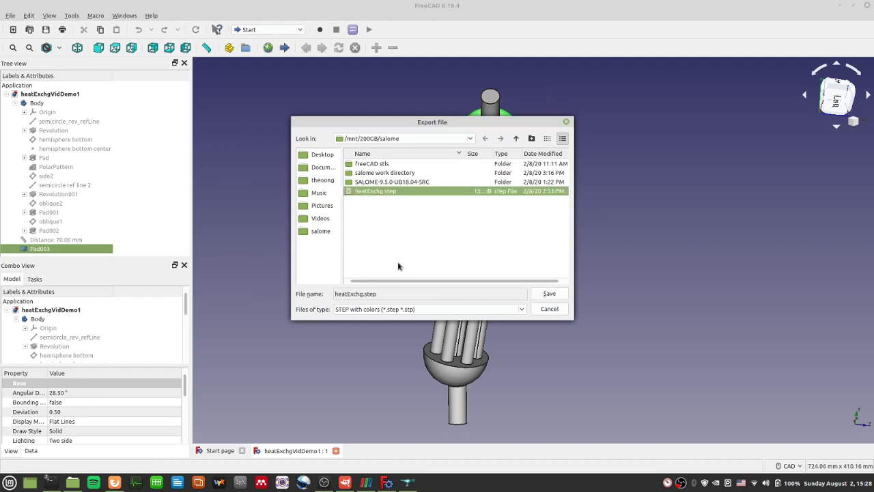
left_click(420, 308)
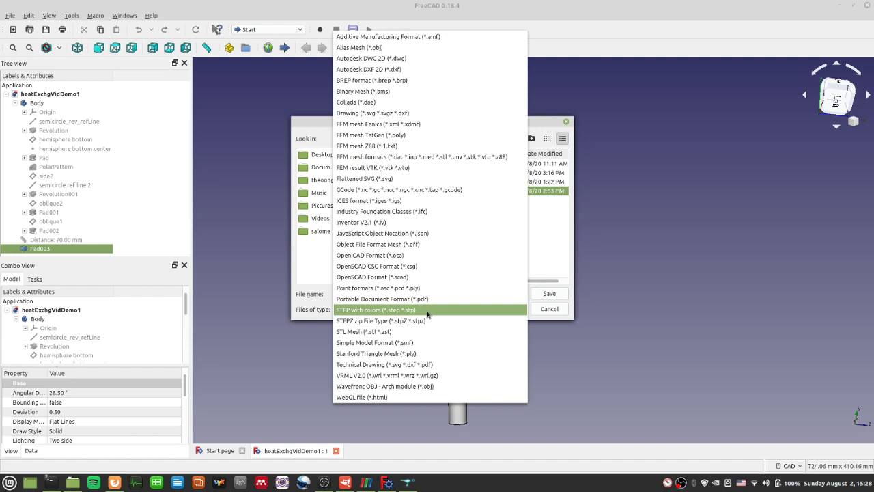
left_click(427, 311)
left_click(557, 295)
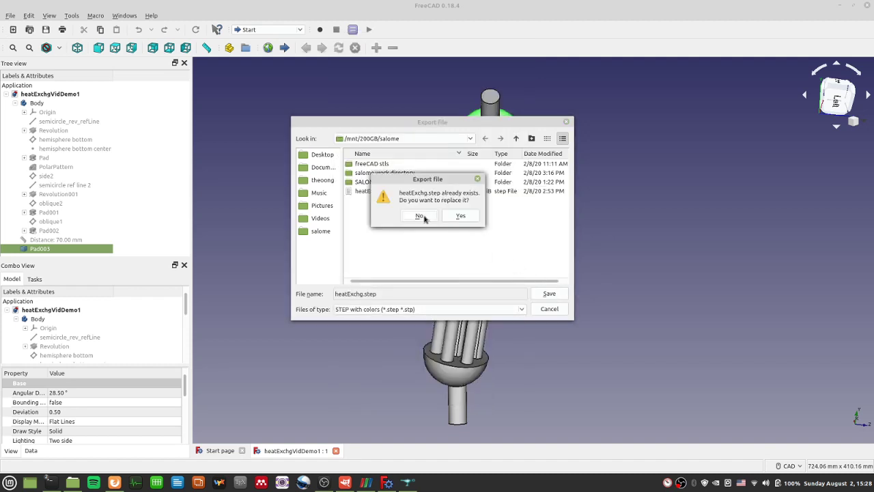
left_click(459, 216)
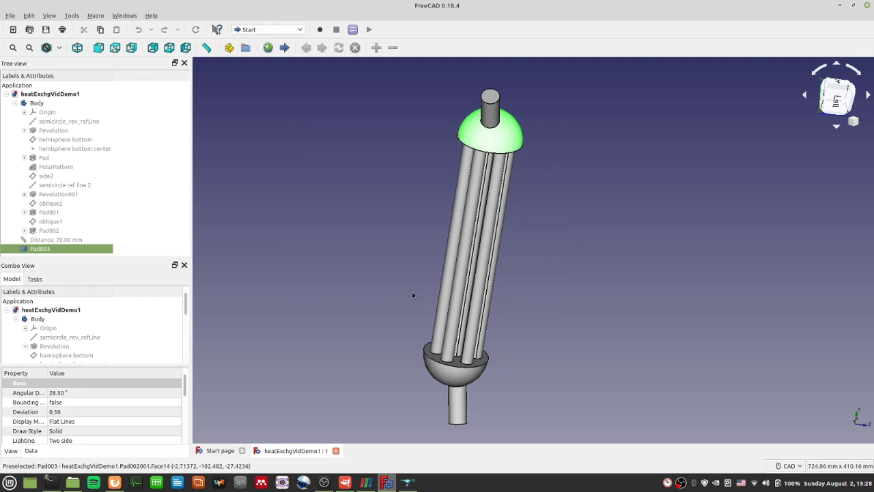
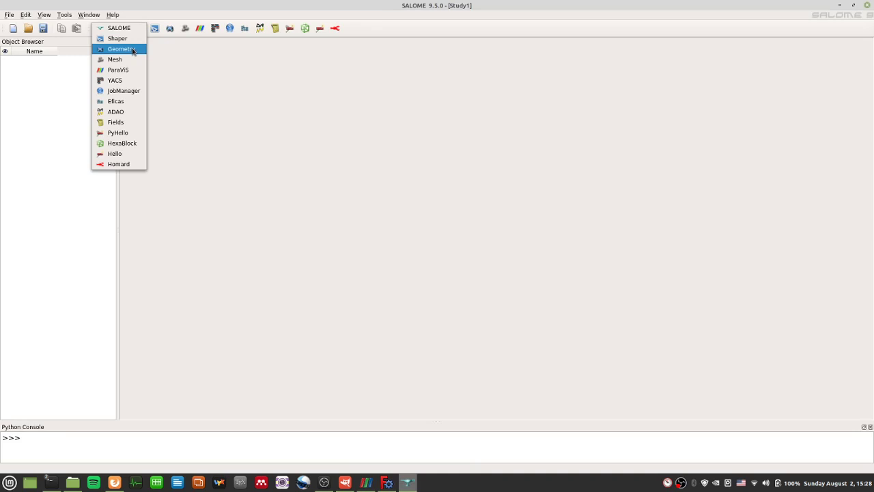
Step: Switch to SALOME and activate the Geometry module
left_click(23, 170)
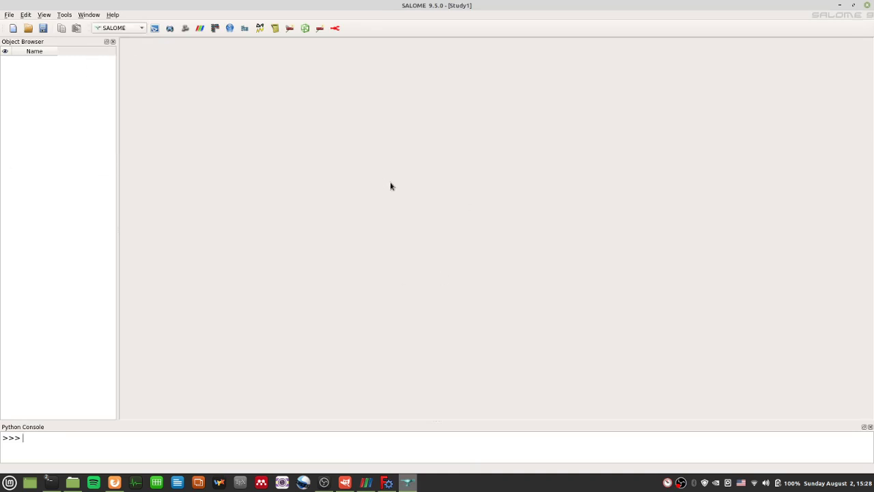
left_click(142, 29)
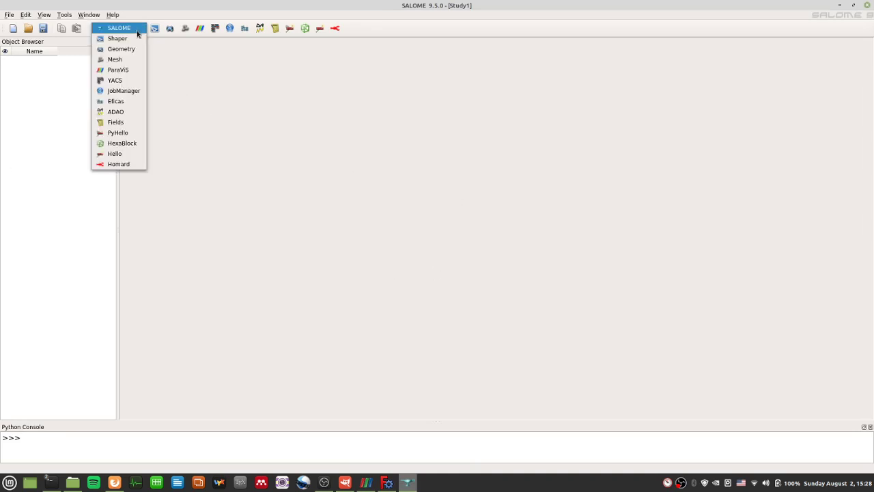
left_click(135, 47)
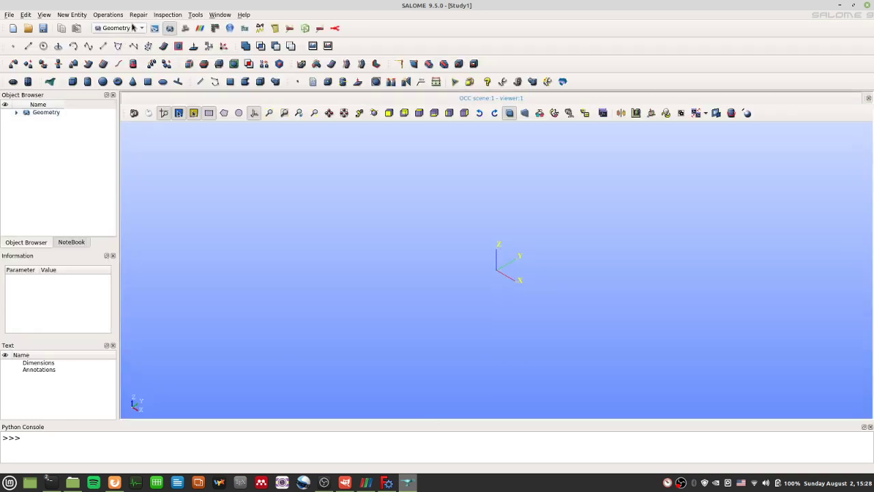
left_click(131, 29)
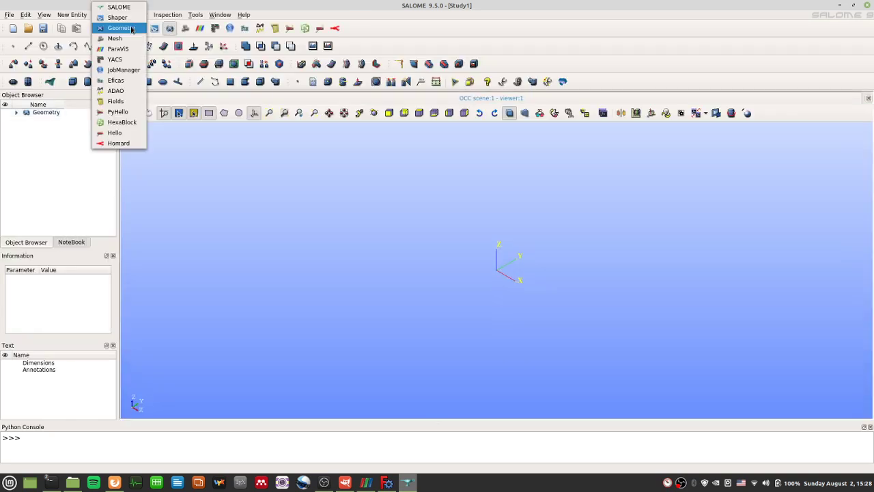
left_click(57, 151)
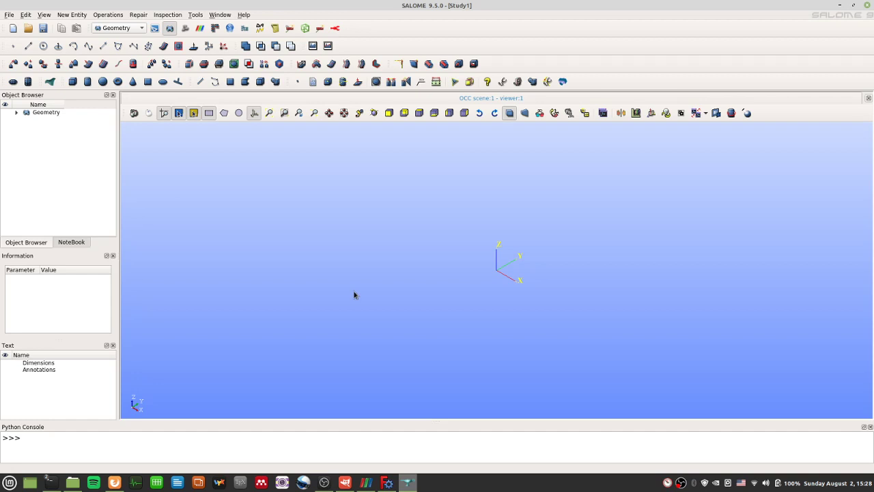
Step: Import heatExchg.step from /mnt/200GB/salome as a STEP file with assemblies created, ignoring the millimetre units embedded in the file
scroll(410, 280, "up", 2)
scroll(544, 330, "down", 1)
left_click(8, 15)
mouse_move(50, 113)
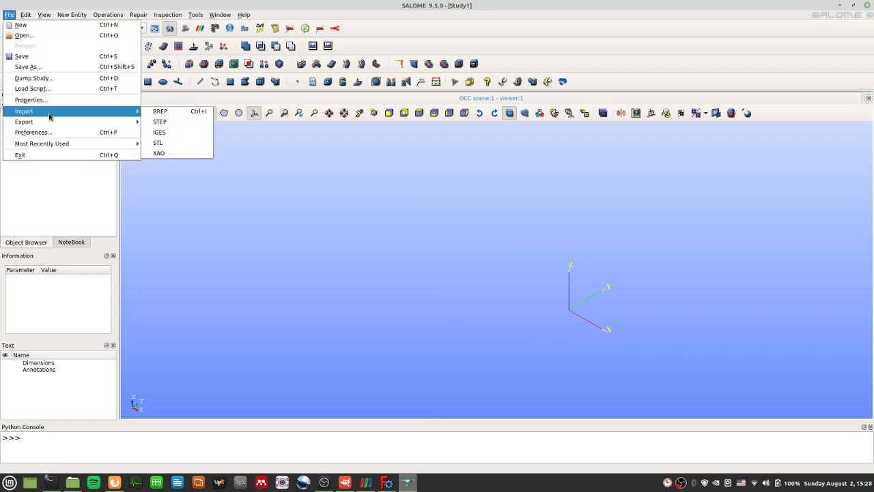
left_click(174, 125)
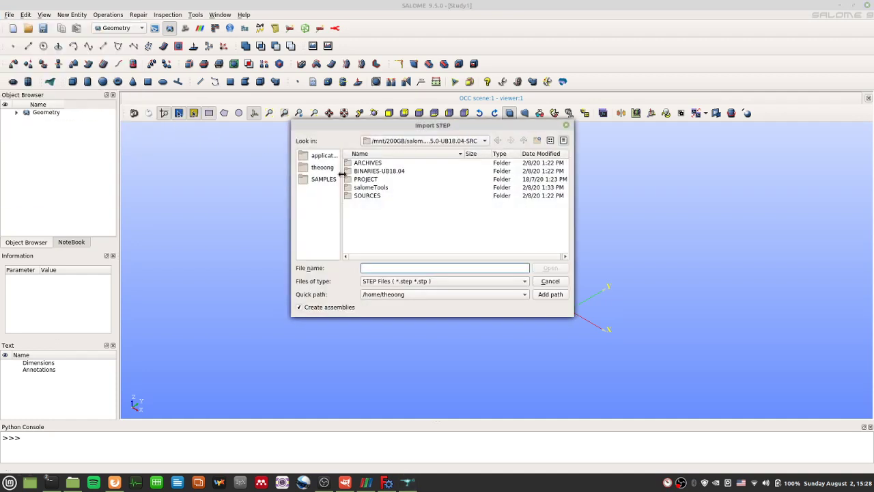
left_click(523, 140)
left_click(522, 140)
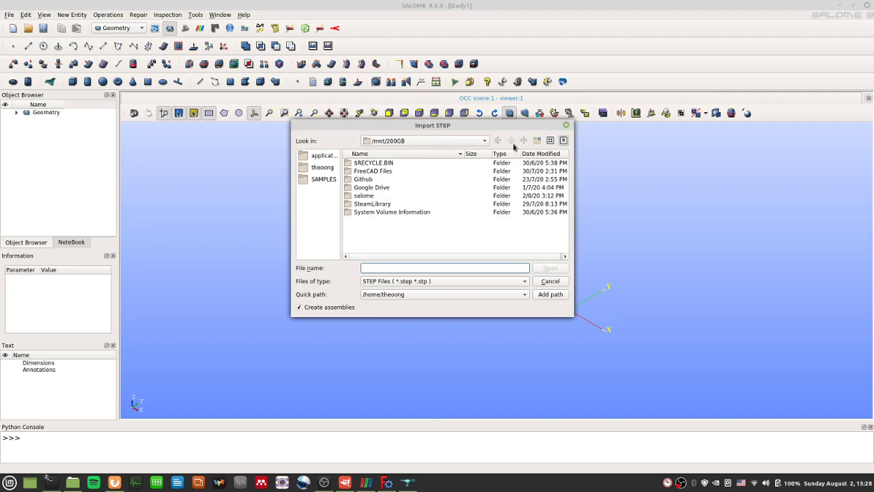
left_click(498, 140)
left_click(413, 191)
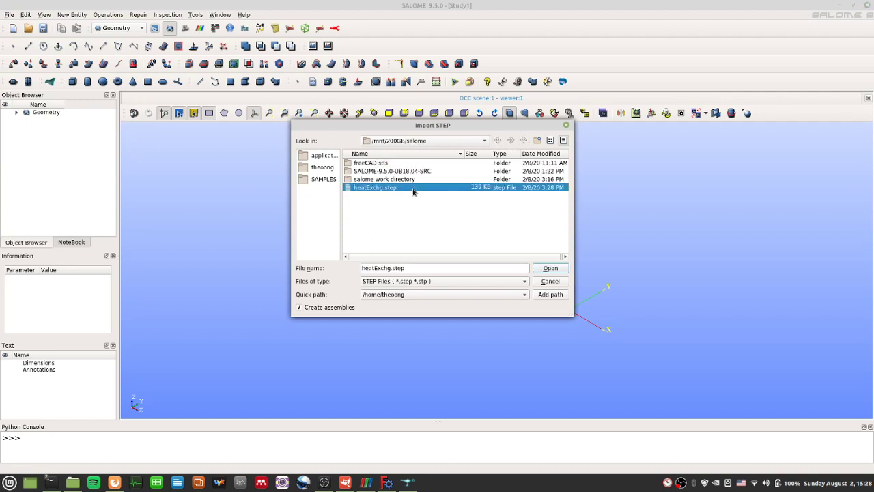
double_click(413, 190)
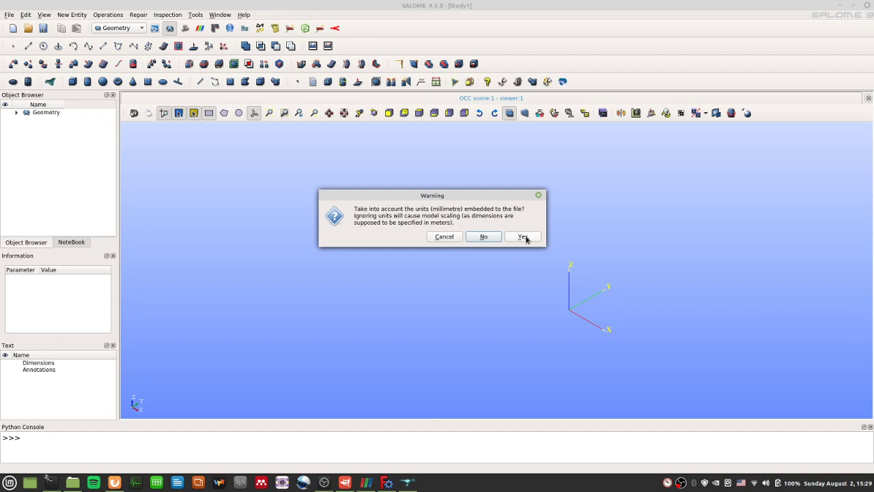
left_click(491, 239)
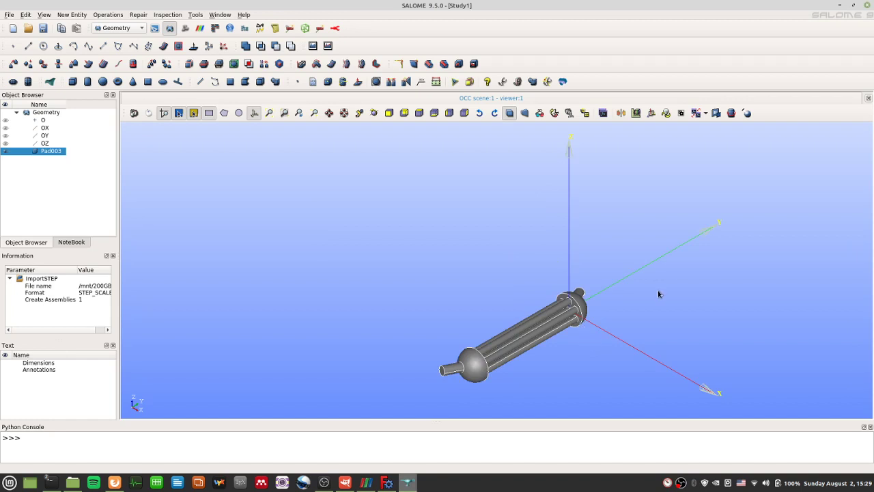
left_click(131, 30)
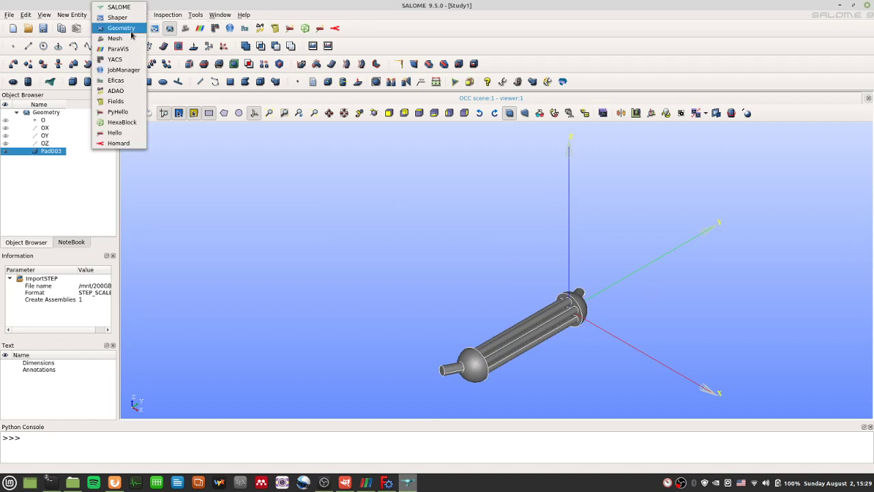
left_click(78, 195)
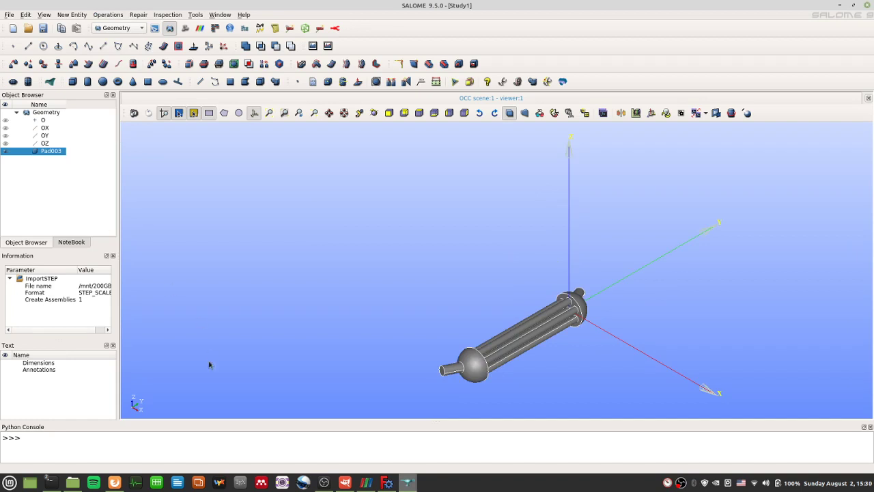
Step: Switch to ParaView, show the blockMesh.foam mesh and hide Slice1
left_click(367, 482)
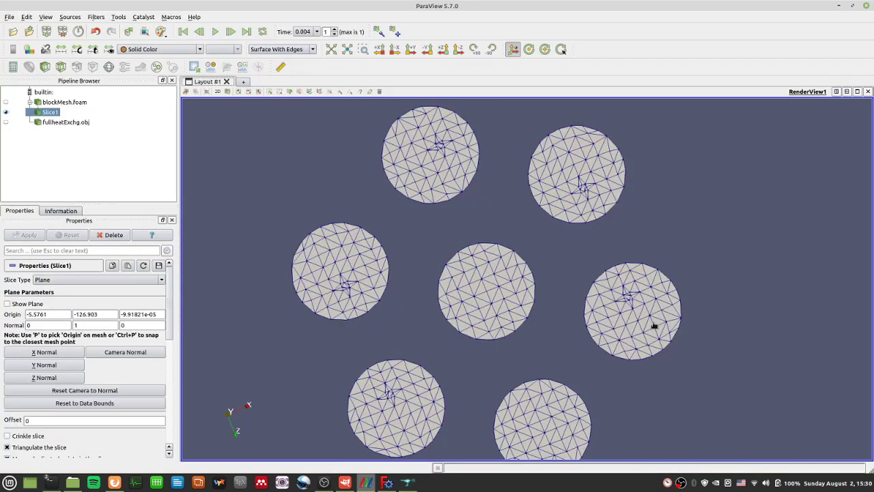
scroll(654, 324, "down", 5)
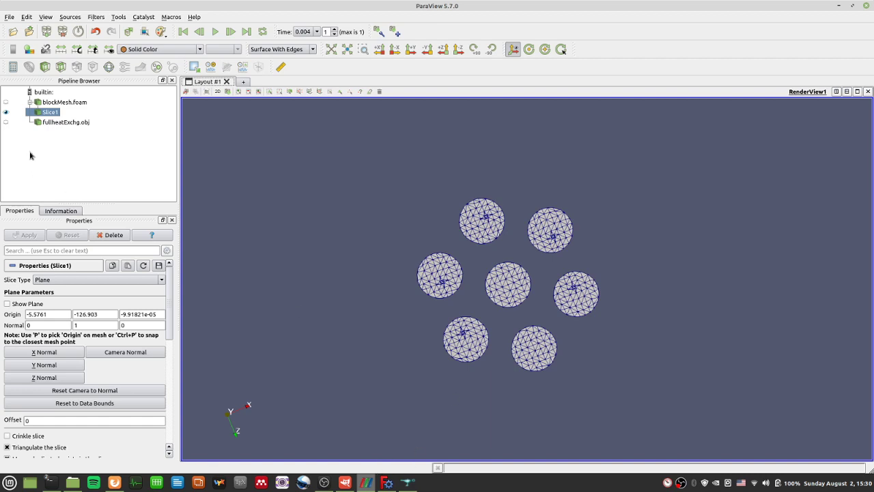
left_click(6, 101)
left_click(6, 112)
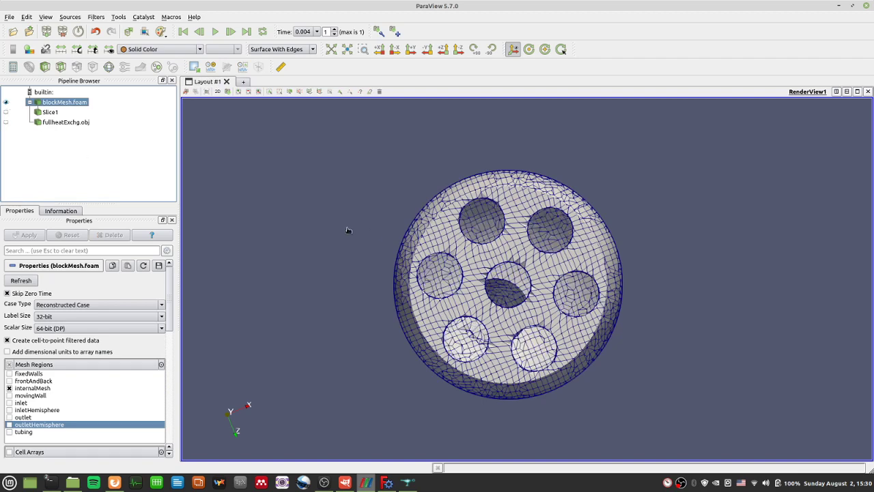
Step: Examine the heat exchanger's blockMesh.foam mesh along the X direction and from several angles
scroll(323, 266, "down", 5)
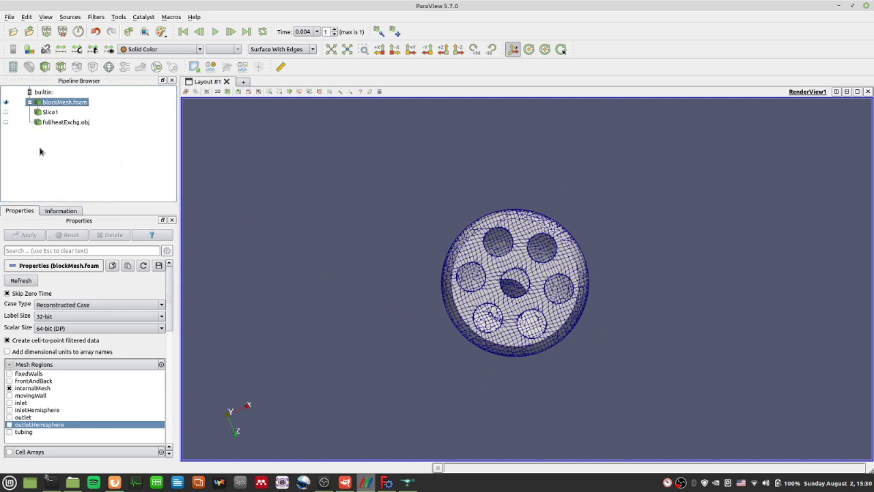
left_click_drag(373, 317, 437, 329)
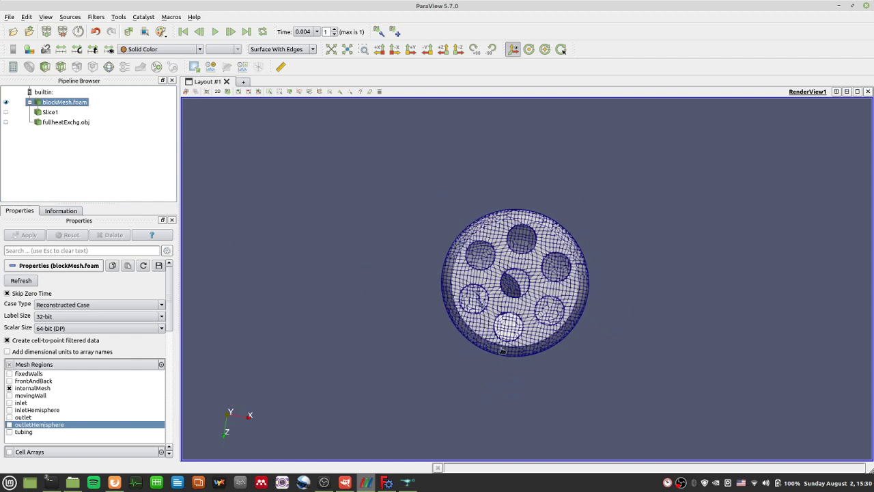
scroll(437, 330, "down", 2)
scroll(558, 337, "down", 3)
left_click_drag(565, 329, 536, 348)
scroll(534, 342, "down", 3)
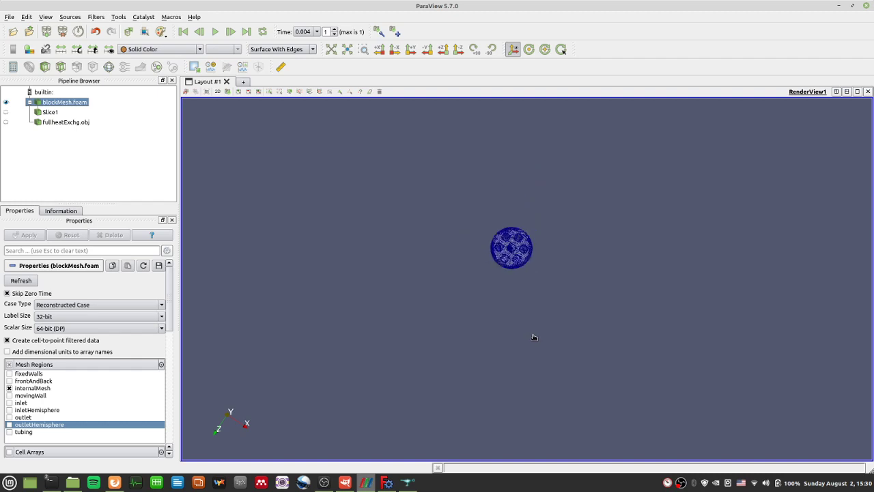
scroll(526, 300, "up", 6)
left_click(380, 49)
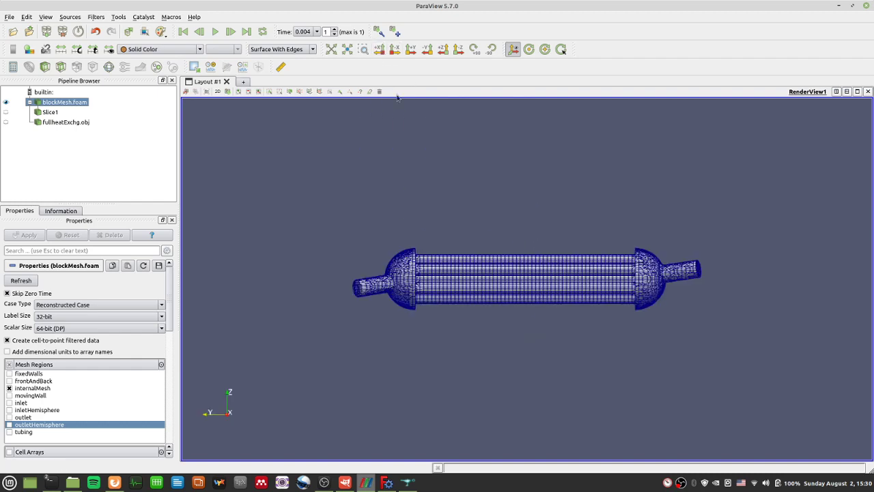
mouse_move(551, 275)
left_mouse_down()
mouse_move(542, 292)
mouse_move(559, 276)
mouse_move(526, 303)
mouse_move(571, 349)
mouse_move(622, 249)
mouse_move(576, 290)
mouse_move(569, 312)
mouse_move(538, 295)
mouse_move(522, 335)
mouse_move(540, 279)
left_mouse_up()
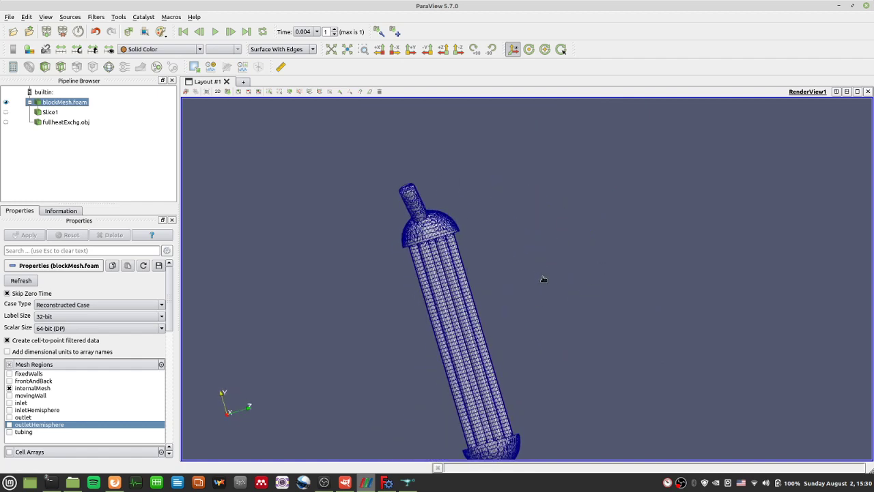
left_click_drag(400, 192, 450, 149)
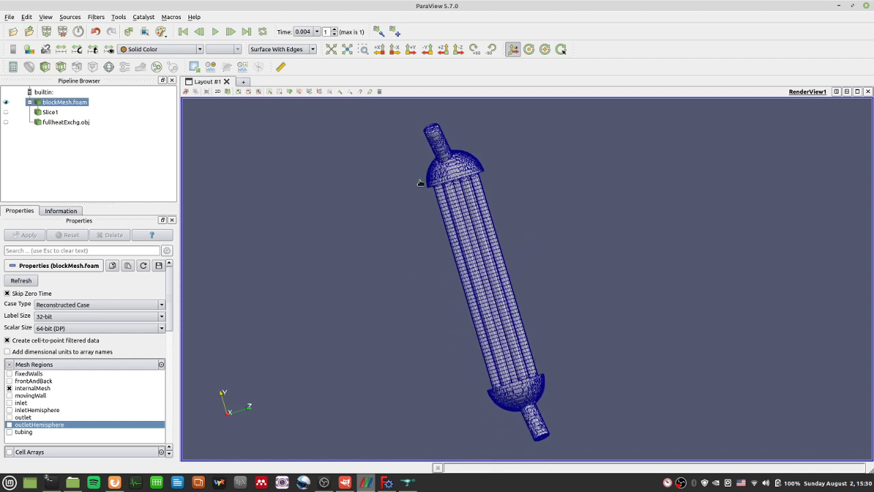
left_click_drag(510, 224, 588, 272)
scroll(604, 252, "up", 1)
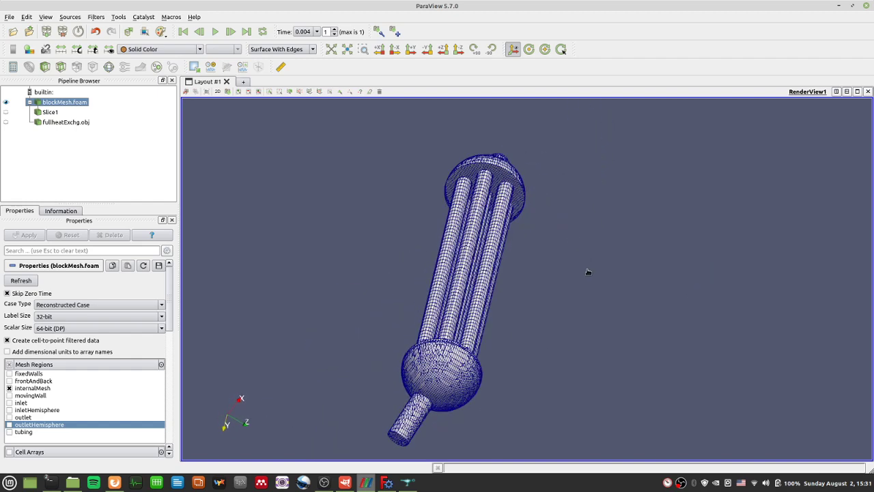
Step: Switch to FreeCAD, clear the Pad003 selection and examine the heat exchanger solid from several angles and distances
left_click(387, 482)
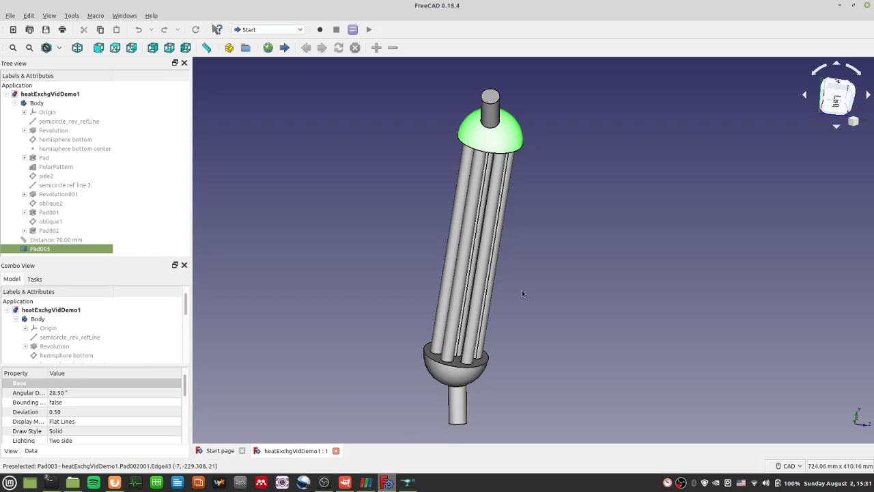
left_click(570, 242)
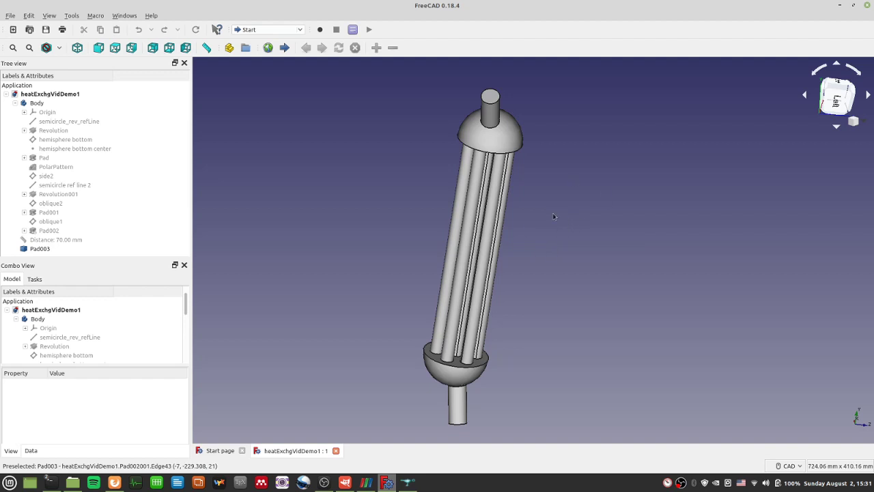
scroll(525, 254, "down", 1)
scroll(537, 249, "up", 3)
scroll(536, 249, "down", 4)
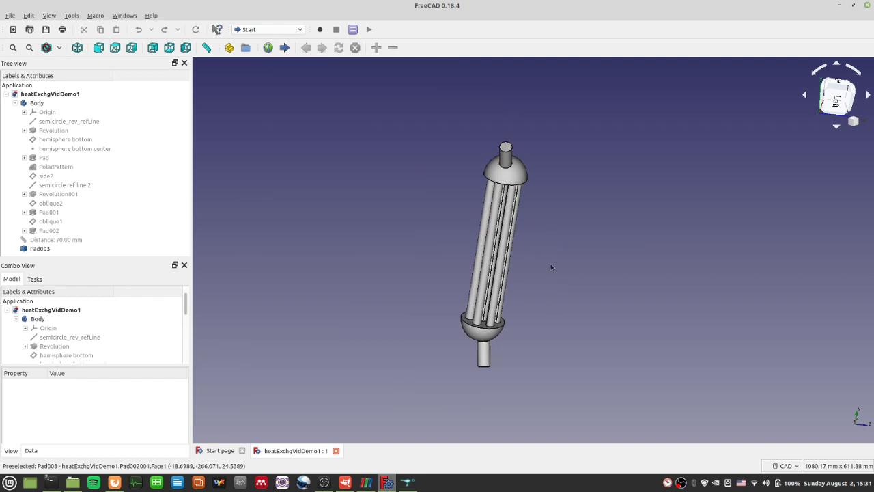
middle_click_drag(553, 277, 546, 244)
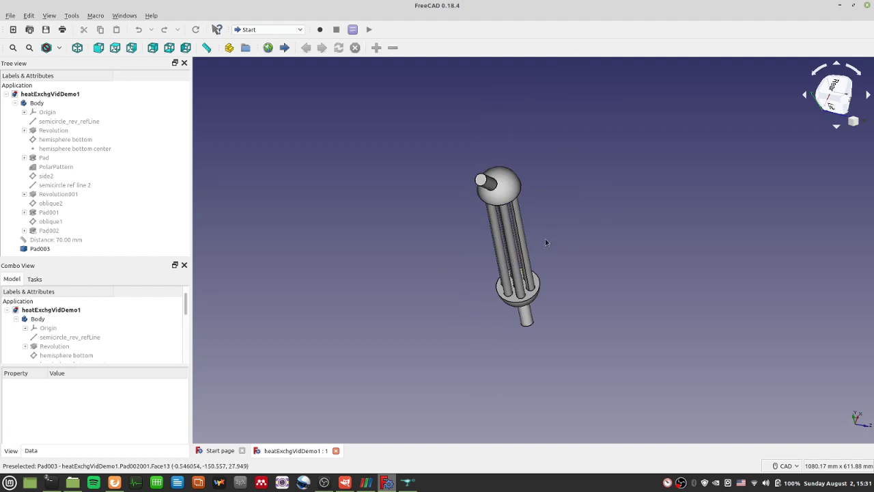
scroll(546, 242, "up", 4)
scroll(545, 242, "down", 6)
mouse_move(544, 243)
middle_mouse_down()
mouse_move(548, 250)
mouse_move(552, 234)
mouse_move(555, 255)
middle_mouse_up()
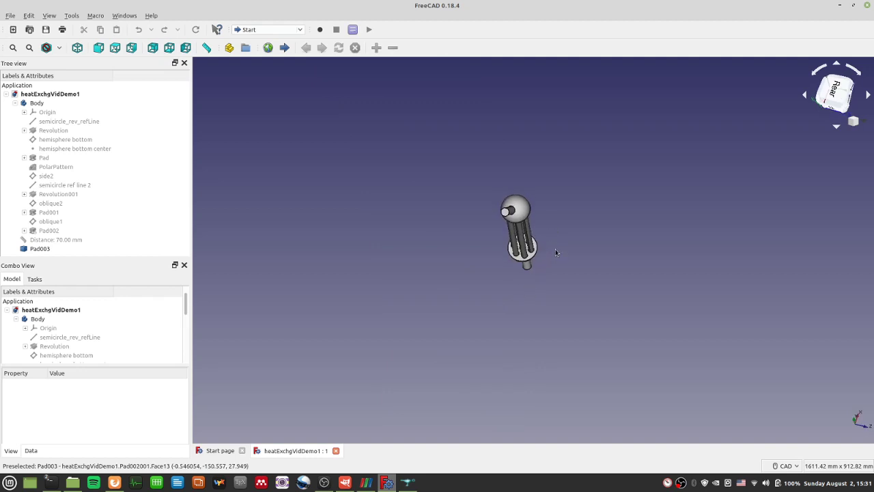
scroll(555, 251, "up", 3)
mouse_move(545, 232)
right_mouse_down()
mouse_move(564, 277)
mouse_move(558, 227)
right_mouse_up()
left_click(546, 267)
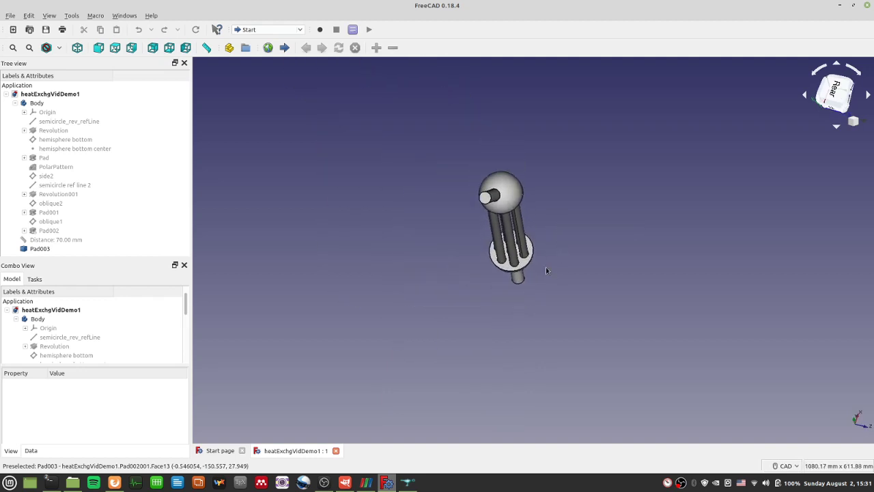
right_click(563, 252)
left_click(571, 295)
right_click(558, 208)
scroll(534, 237, "up", 4)
scroll(533, 237, "up", 2)
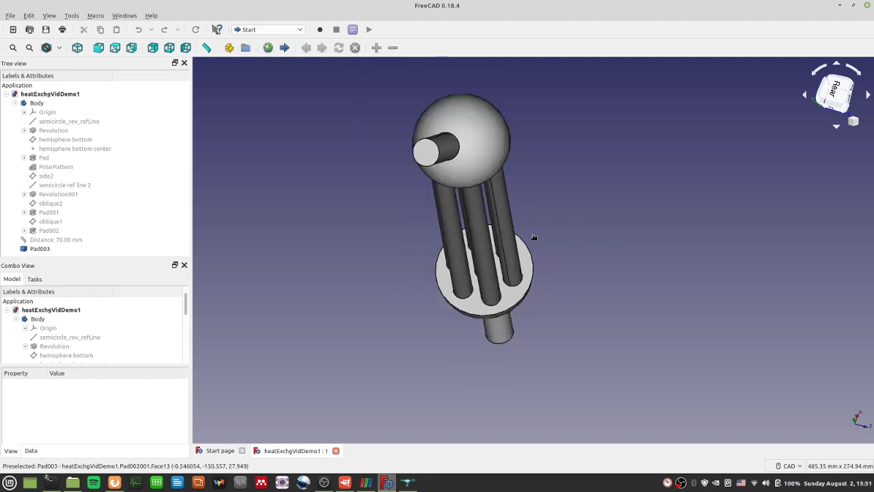
scroll(534, 237, "down", 5)
right_click(546, 225)
left_click(576, 222)
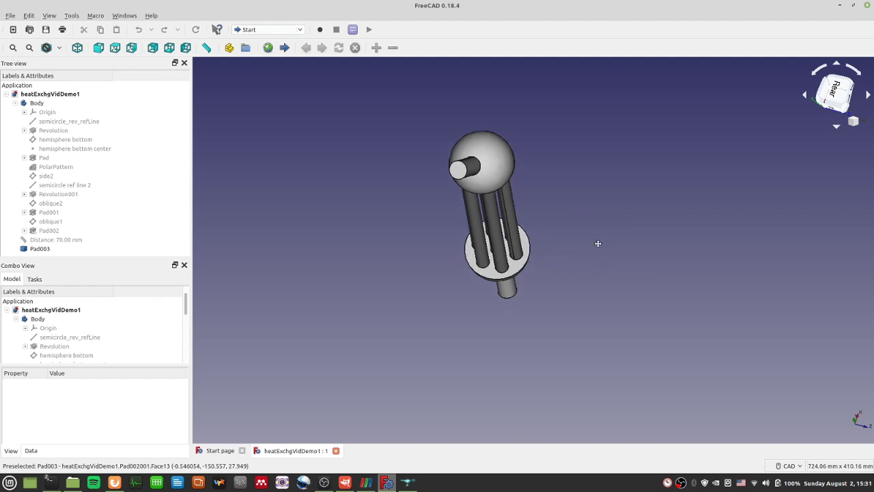
scroll(596, 260, "up", 3)
scroll(594, 259, "down", 3)
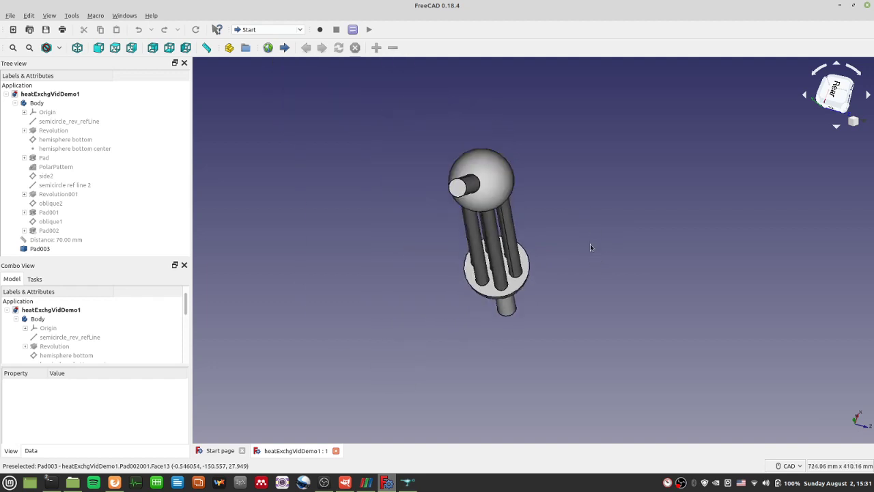
scroll(592, 255, "up", 2)
middle_click_drag(566, 266, 603, 331)
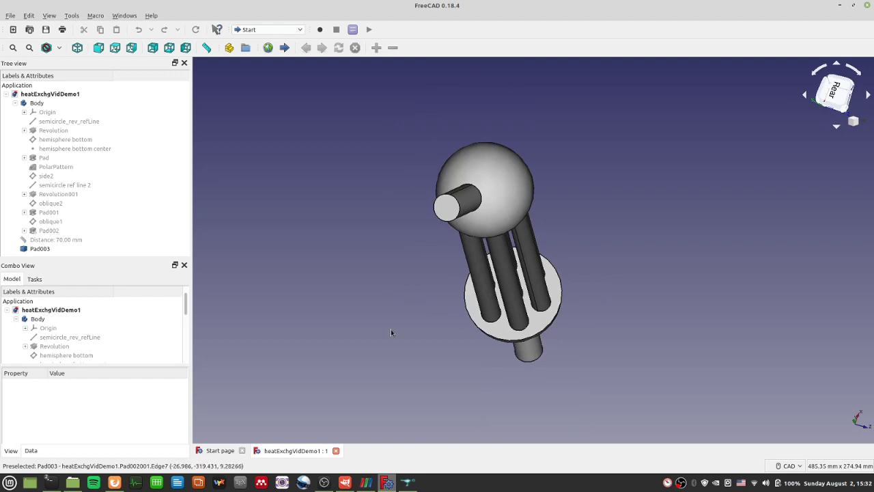
scroll(652, 260, "down", 3)
scroll(635, 263, "up", 5)
scroll(594, 242, "down", 4)
middle_click_drag(510, 367, 562, 267)
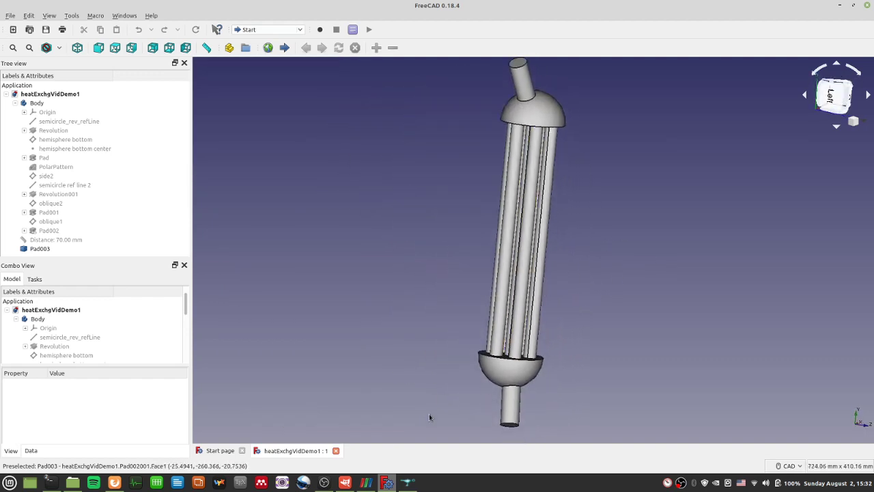
Step: Switch to ParaView and examine the heat exchanger mesh again from other angles and closer up
left_click(367, 482)
left_click_drag(610, 273, 640, 242)
scroll(557, 327, "up", 3)
left_click_drag(557, 327, 486, 326)
Step: Switch to SALOME, deselect the imported Pad003 solid and examine it closely from different angles
left_click(386, 482)
left_click(407, 482)
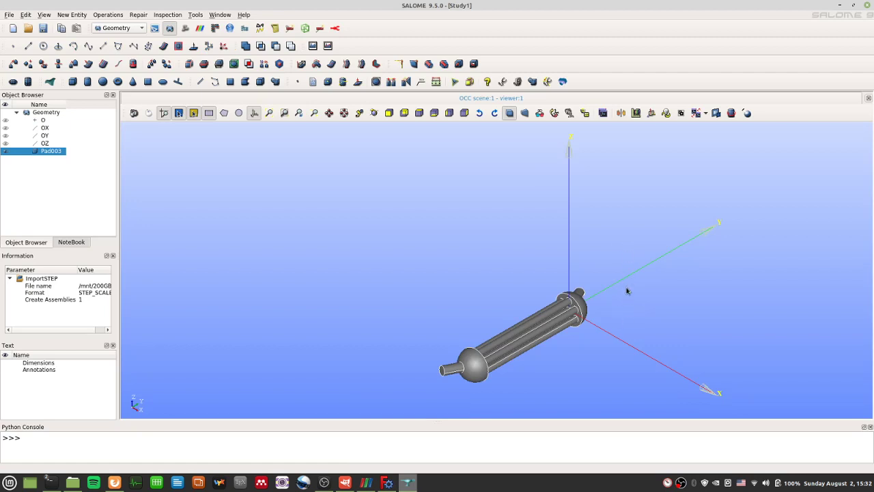
left_click(649, 305)
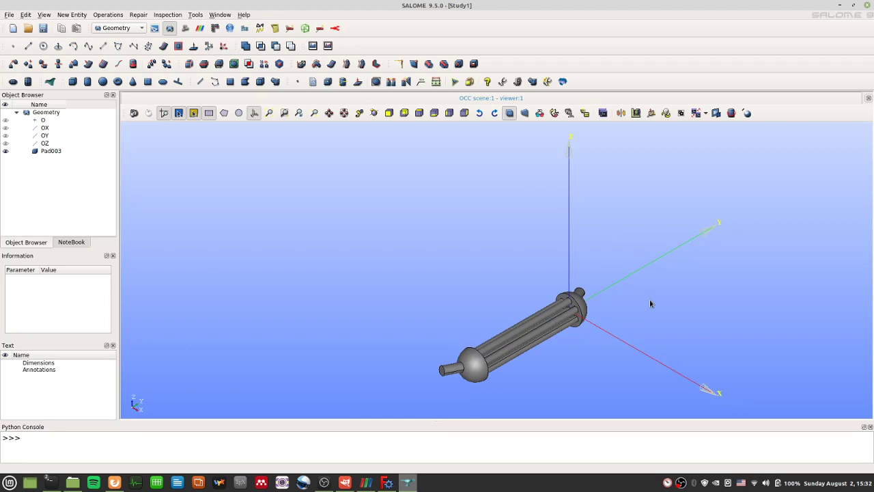
right_click_drag(674, 287, 673, 287, "ctrl")
left_click(621, 312)
mouse_move(629, 321)
left_mouse_down("ctrl")
mouse_move(625, 304)
mouse_move(626, 328)
mouse_move(624, 318)
left_mouse_up("ctrl")
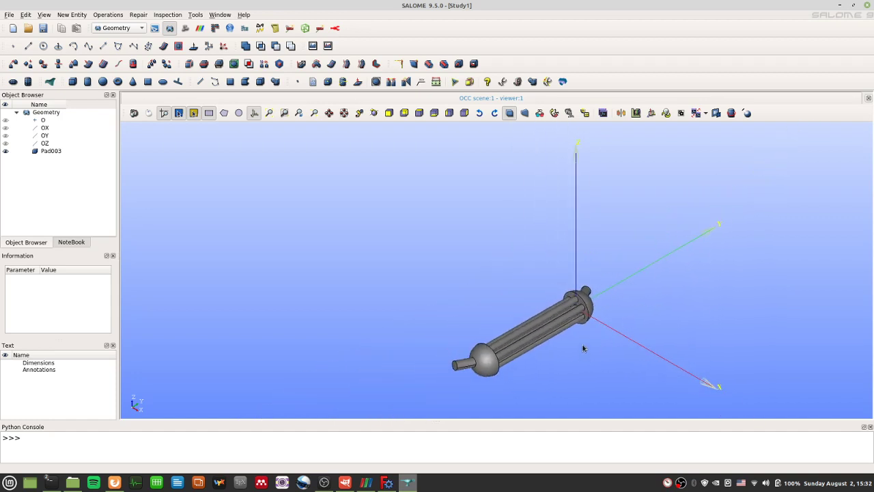
left_click_drag(590, 350, 640, 282, "ctrl")
right_click_drag(641, 281, 615, 352, "ctrl")
middle_click_drag(615, 352, 616, 302, "ctrl")
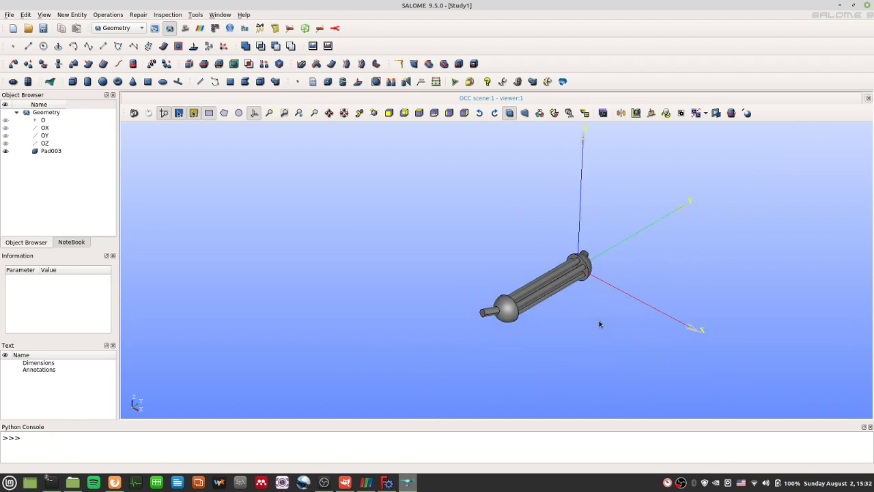
middle_click_drag(600, 324, 552, 287, "ctrl")
right_click_drag(554, 279, 541, 276, "ctrl")
scroll(546, 283, "up", 5)
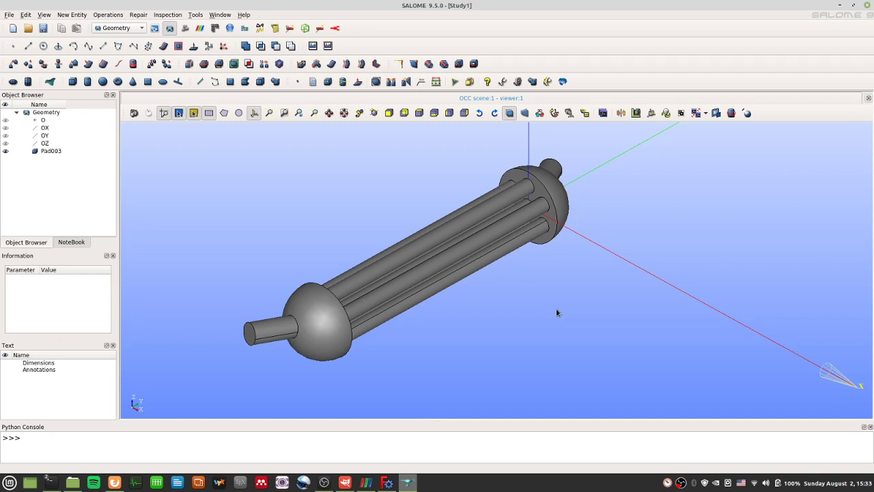
right_click_drag(525, 320, 548, 309, "ctrl")
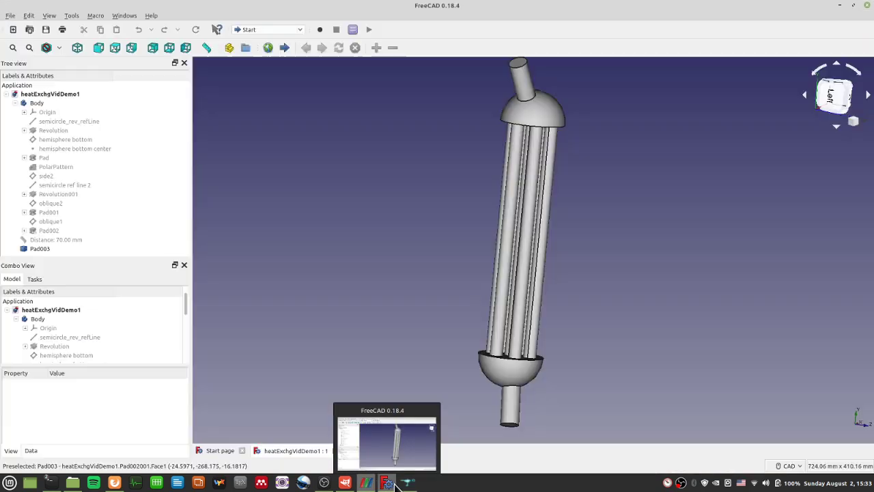
Step: Return to SALOME and examine the Pad003 heat exchanger solid from several angles and distances, including both domed ends
mouse_move(411, 485)
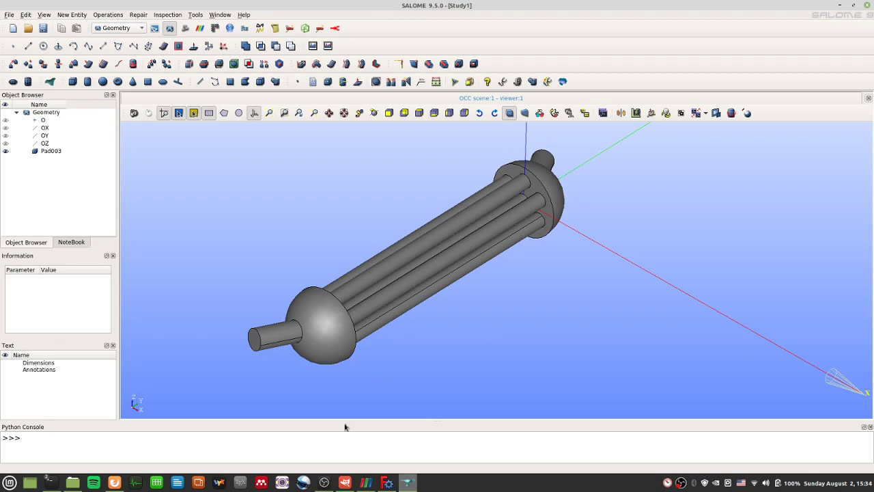
scroll(457, 314, "down", 3)
scroll(471, 321, "up", 4)
left_click_drag(471, 320, 552, 281)
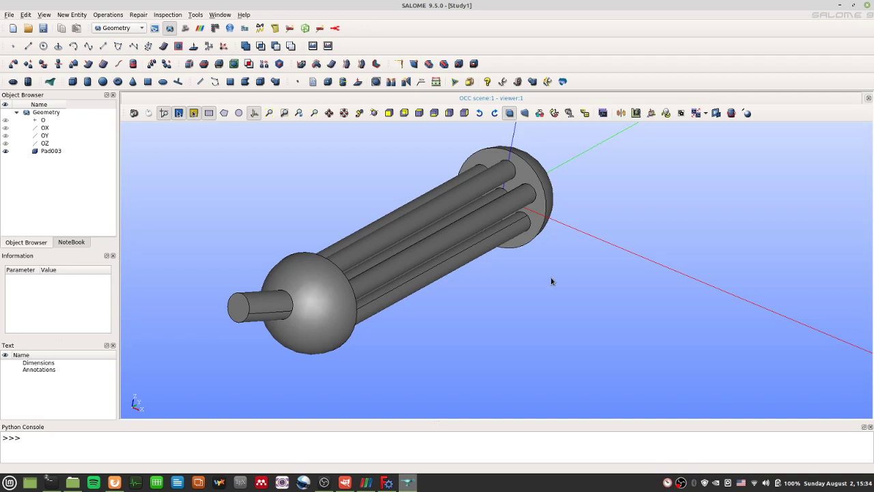
middle_click_drag(550, 276, 592, 297)
scroll(592, 302, "down", 3)
scroll(571, 307, "up", 4)
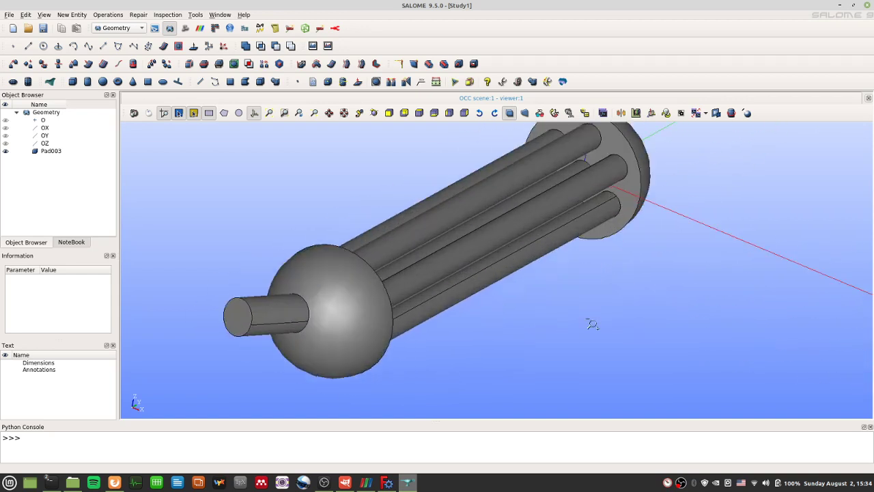
left_click_drag(583, 315, 597, 342)
middle_click_drag(596, 341, 544, 289)
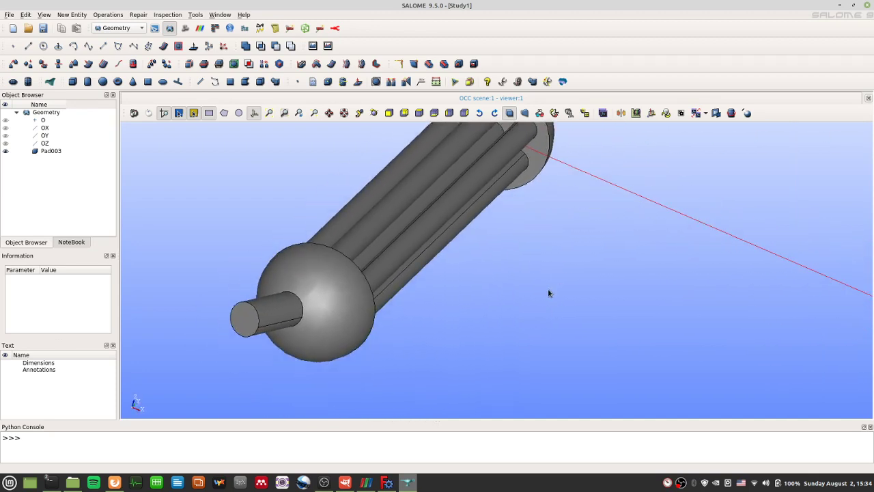
left_click_drag(548, 293, 552, 293)
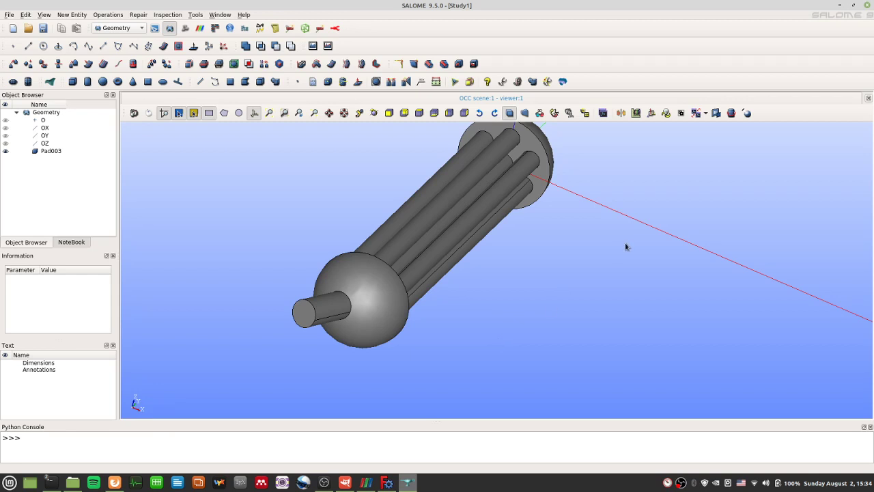
middle_click_drag(614, 238, 555, 324)
scroll(557, 327, "down", 2)
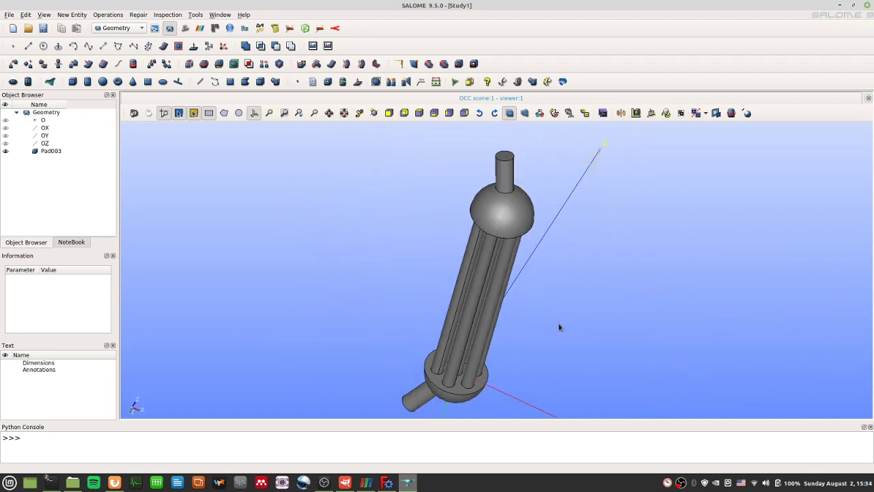
scroll(539, 338, "up", 3)
right_click(563, 279)
key("Escape")
scroll(523, 296, "up", 5)
scroll(516, 289, "down", 6)
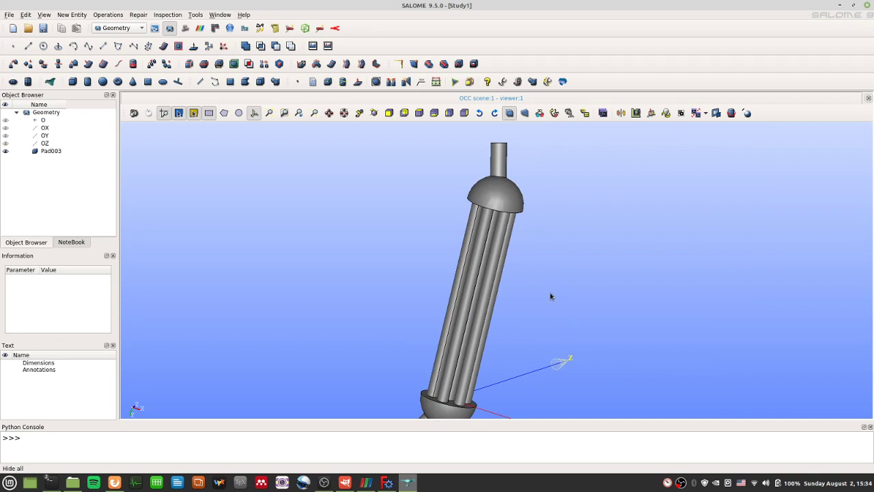
Step: Compare picking a tube of the heat exchanger in SALOME and in FreeCAD, returning to SALOME with the selection cleared
left_click(485, 272)
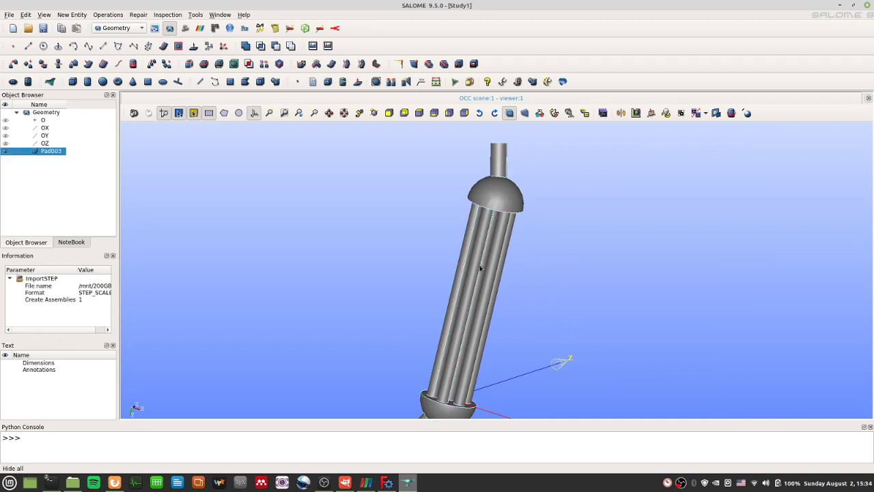
left_click(385, 482)
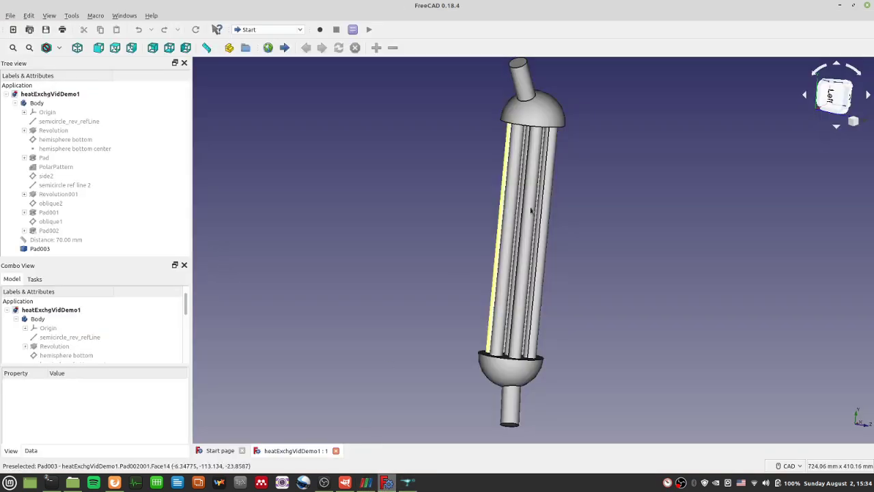
left_click(521, 240)
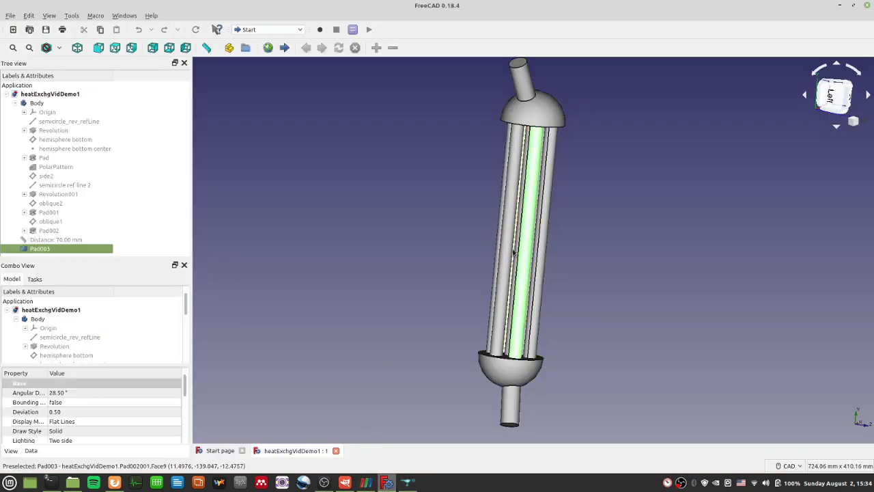
left_click(407, 482)
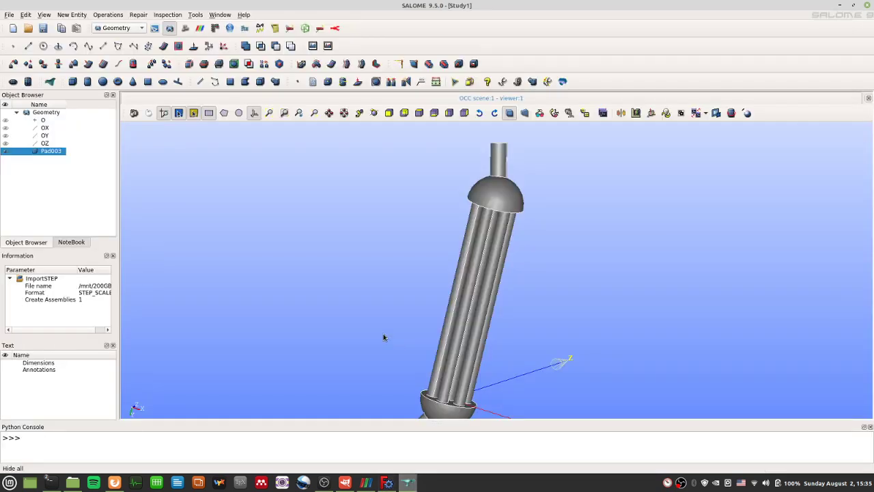
left_click(383, 337)
right_click_drag(622, 302, 617, 304, "ctrl")
right_click_drag(550, 308, 575, 259, "ctrl")
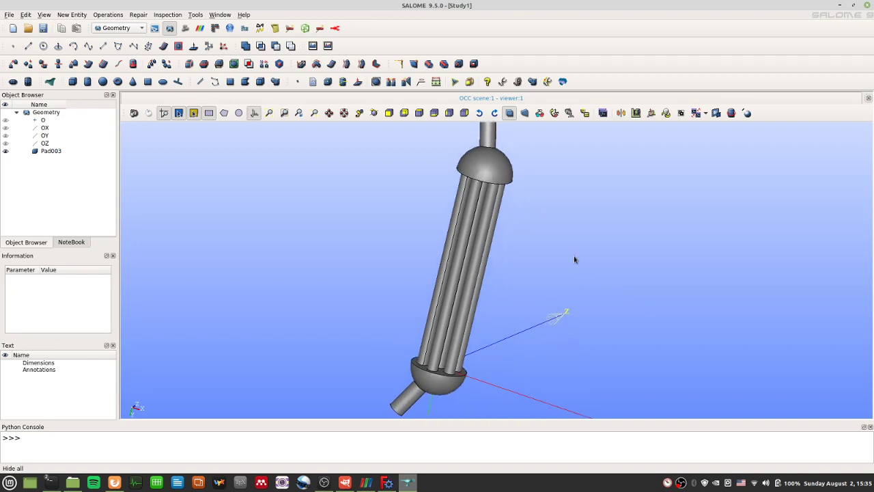
Step: Consult the Salome OpenFOAM tutorial video in Firefox, and back in SALOME check what picking the upper pipe's end selects
left_click(114, 482)
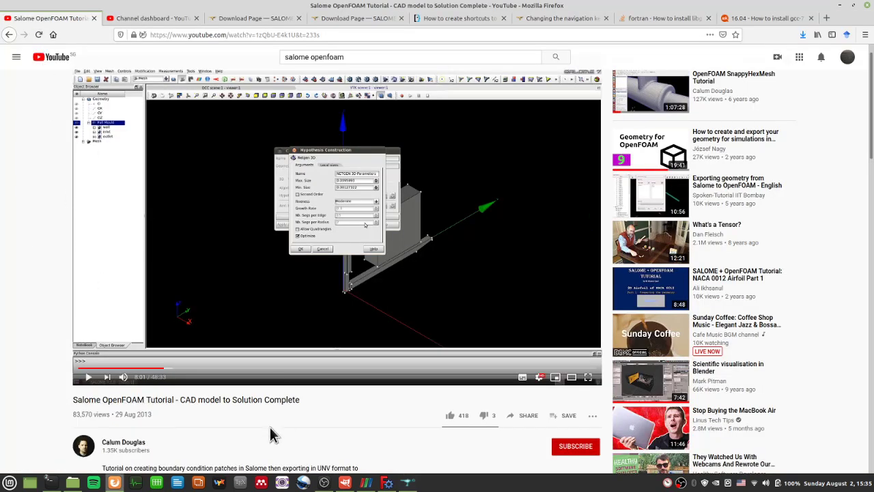
left_click(406, 482)
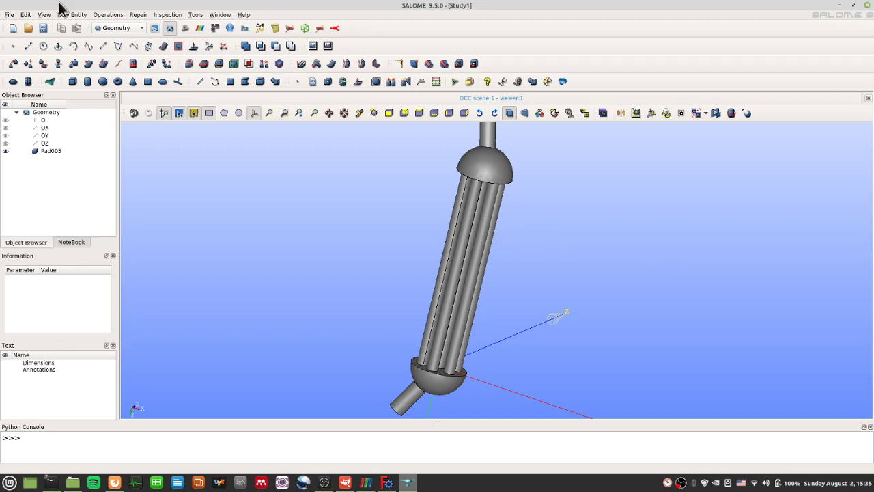
right_click_drag(561, 225, 540, 291, "ctrl")
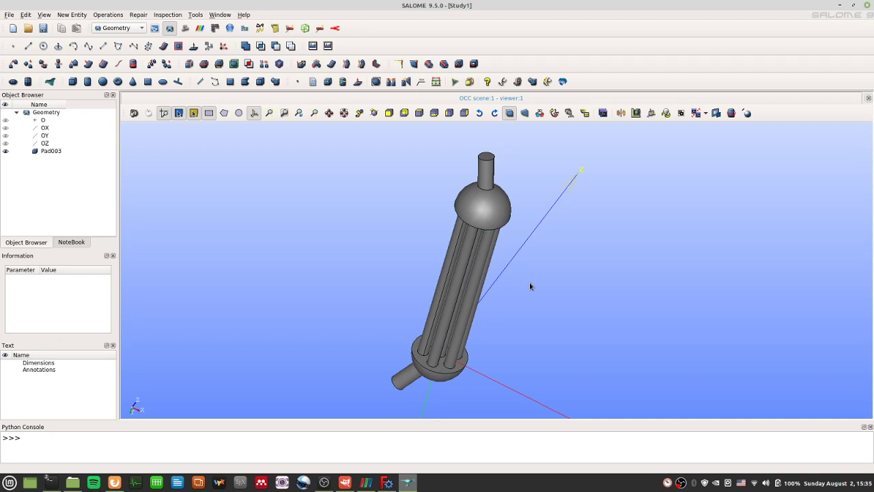
left_click(486, 159)
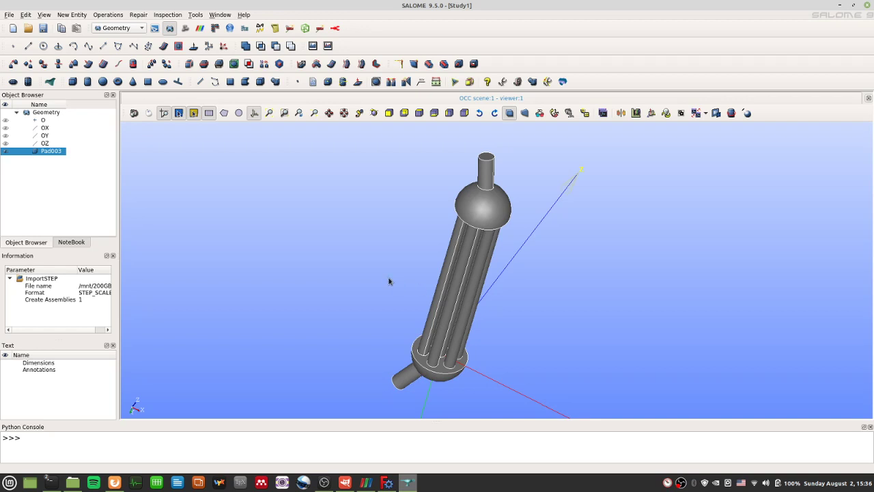
left_click(93, 204)
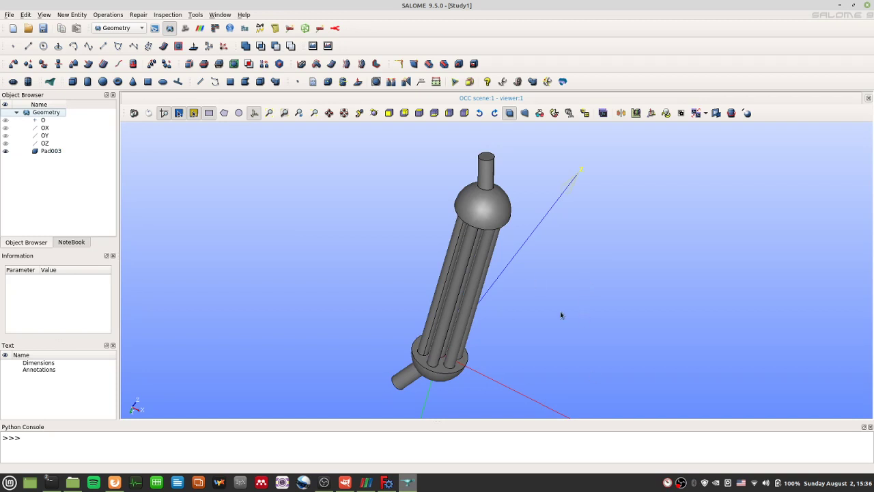
Step: Start a new face group named "inlet" with Pad003 as its main shape
left_click(50, 152)
right_click(49, 152)
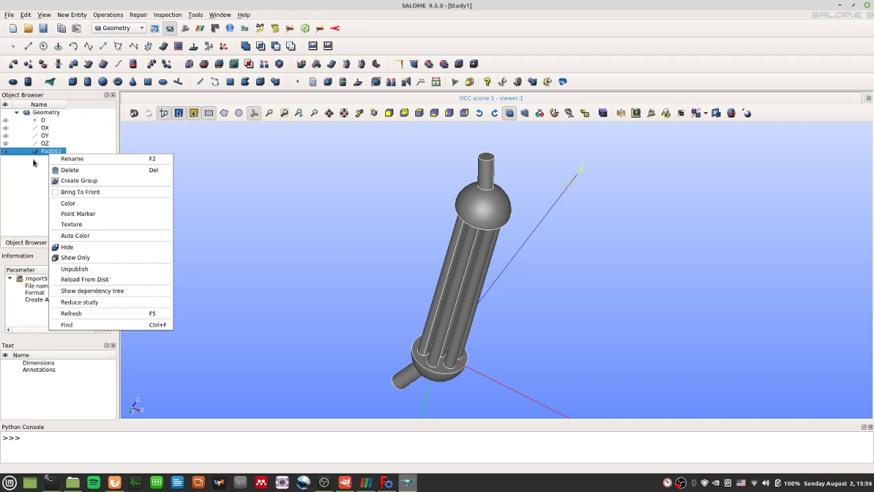
left_click(92, 182)
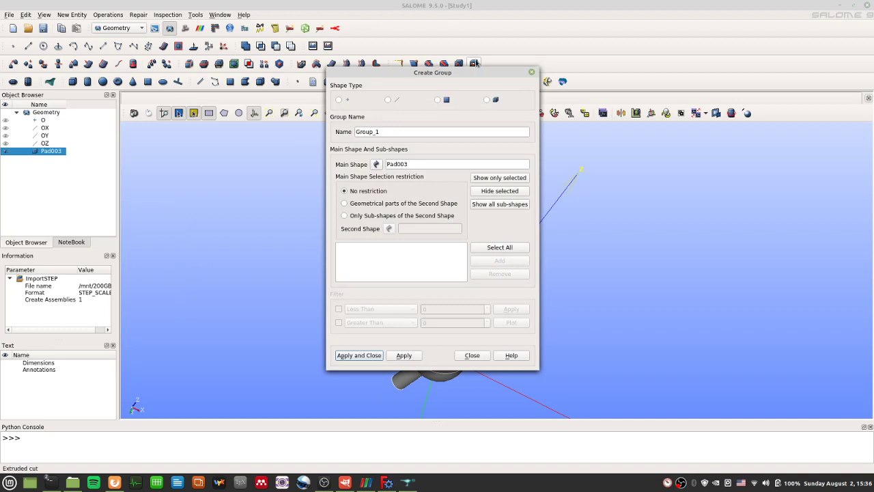
left_click(490, 100)
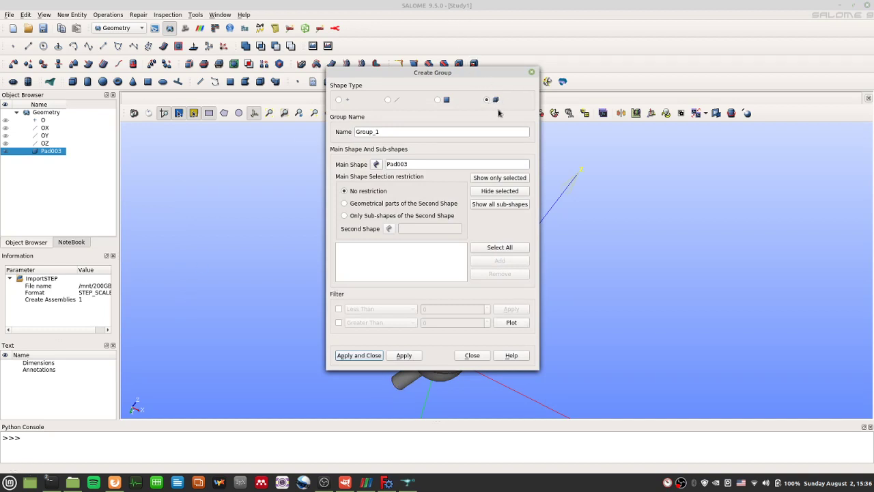
left_click(439, 100)
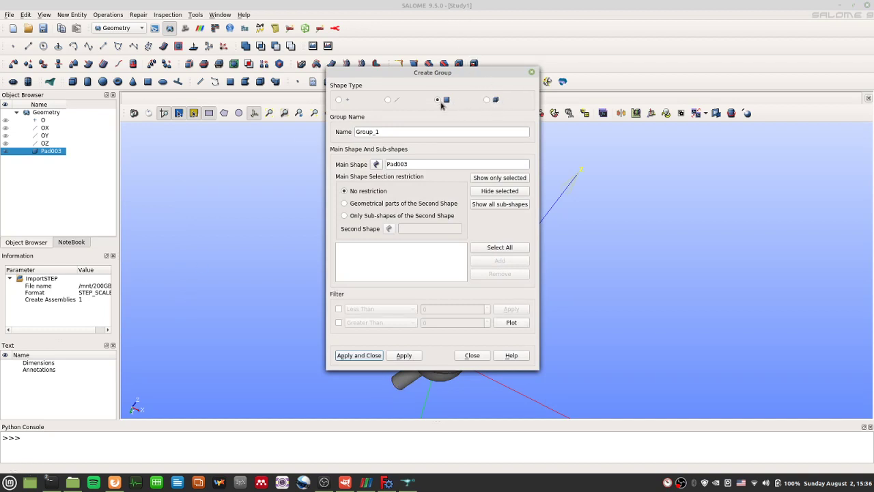
left_click(387, 100)
left_click(341, 99)
left_click(438, 100)
left_click_drag(437, 77, 639, 67)
double_click(640, 126)
type("inlet")
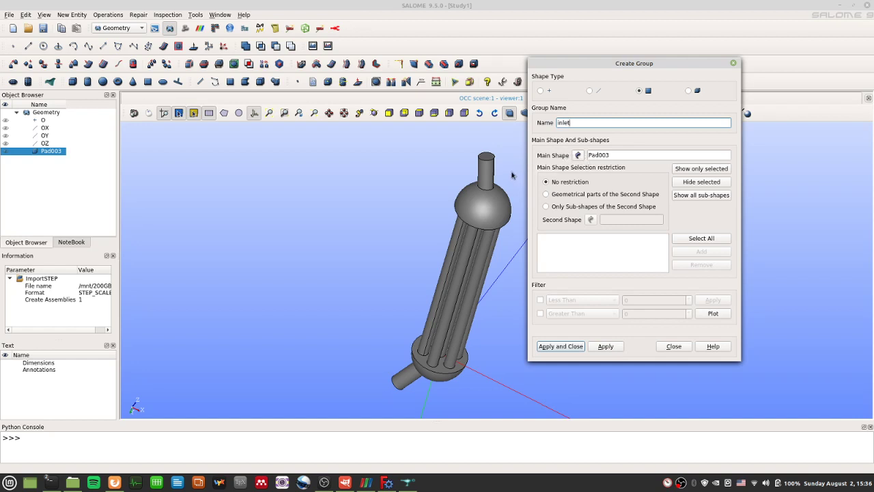
Step: Try to reassign Pad003 as the inlet group's main shape, and close the group definition without applying it
left_click(661, 159)
left_click(578, 156)
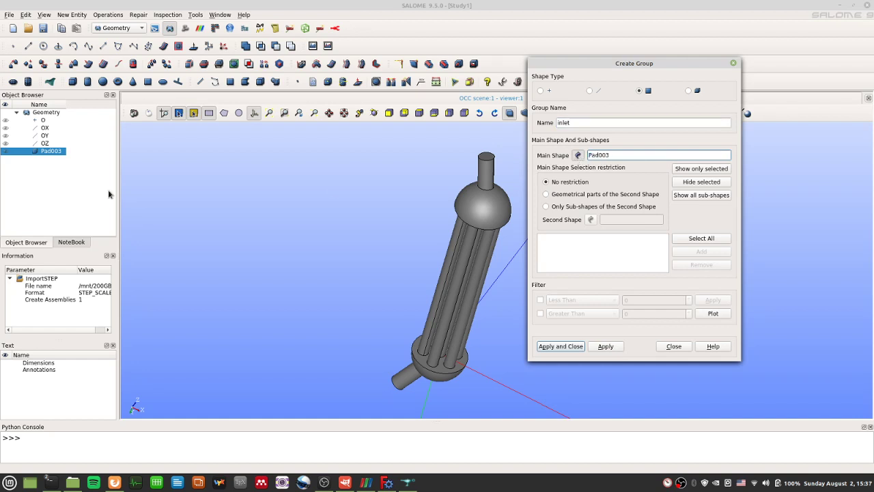
left_click(60, 151)
left_click(637, 156)
left_click(732, 63)
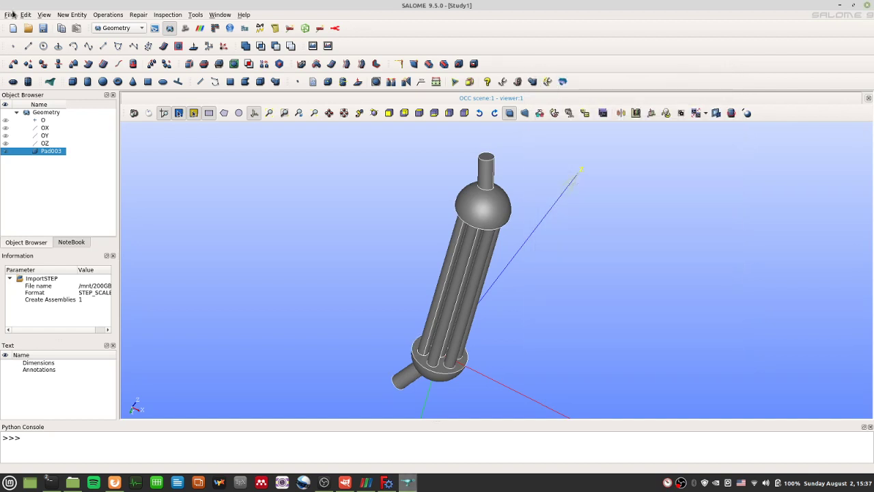
right_click(49, 152)
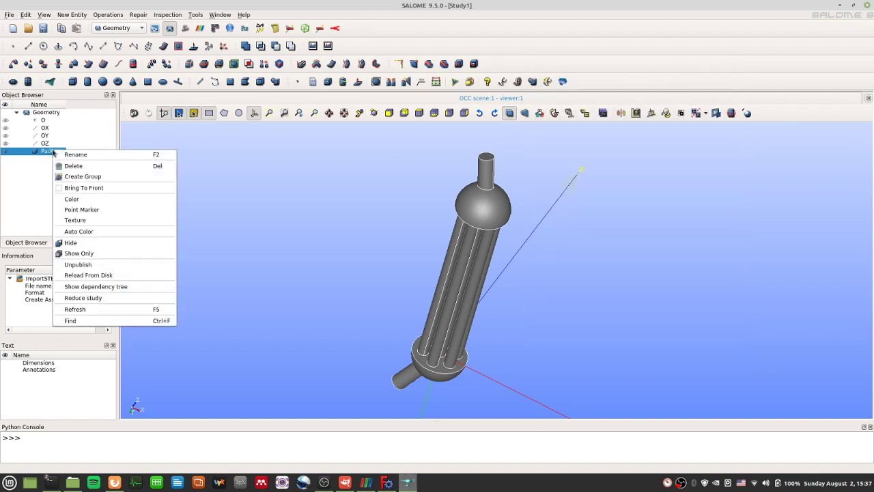
left_click(78, 177)
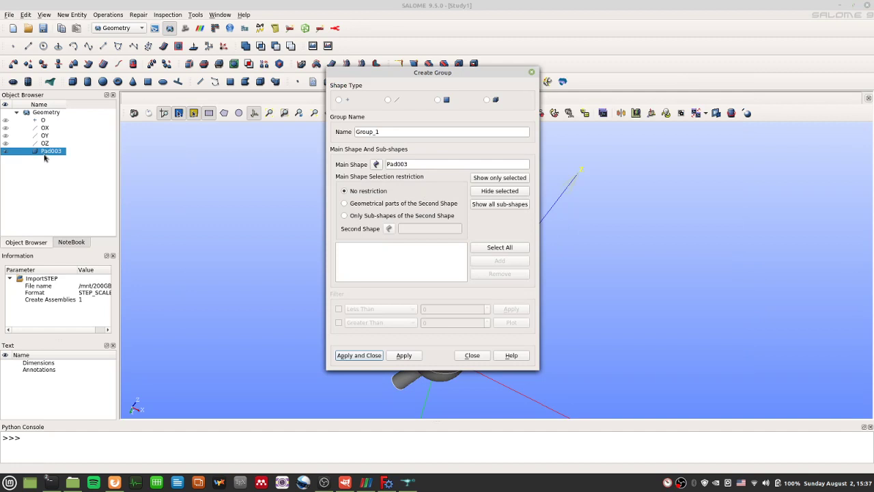
left_click(413, 164)
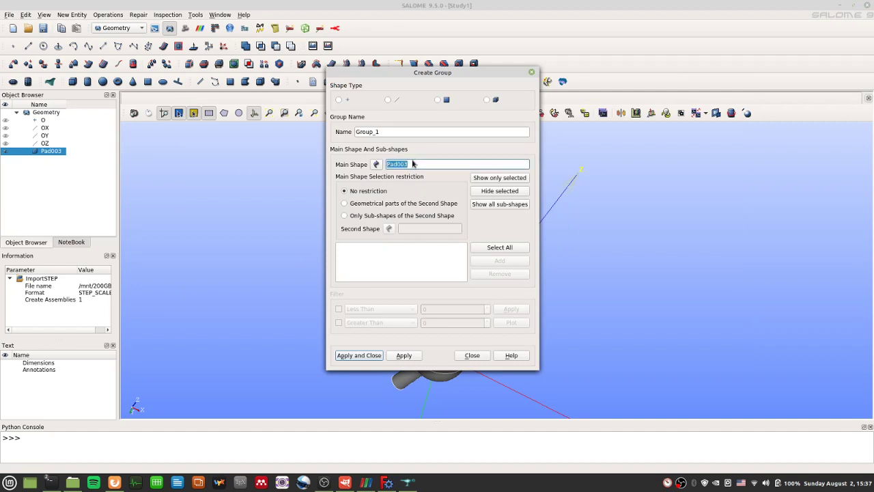
left_click(532, 72)
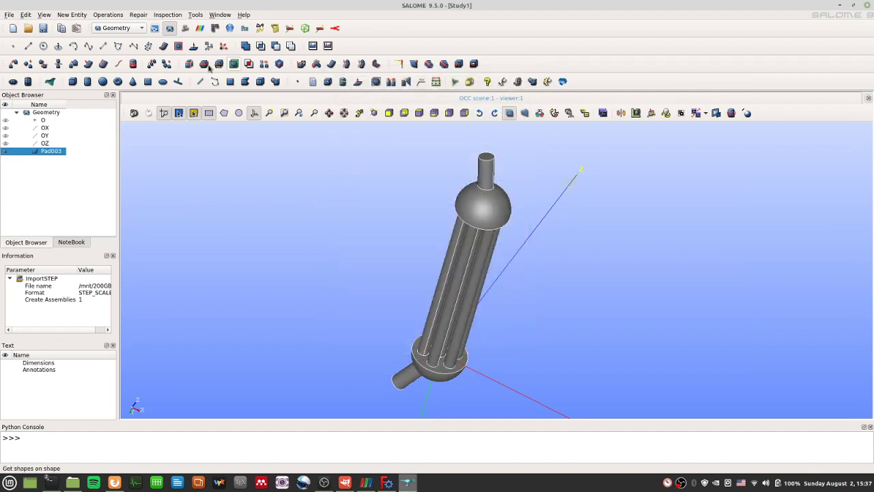
left_click(78, 15)
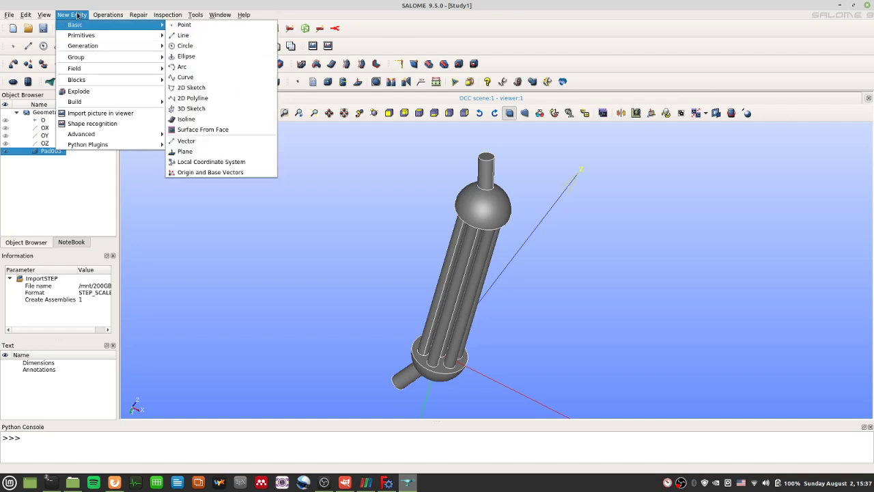
left_click(77, 15)
left_click(73, 15)
mouse_move(95, 58)
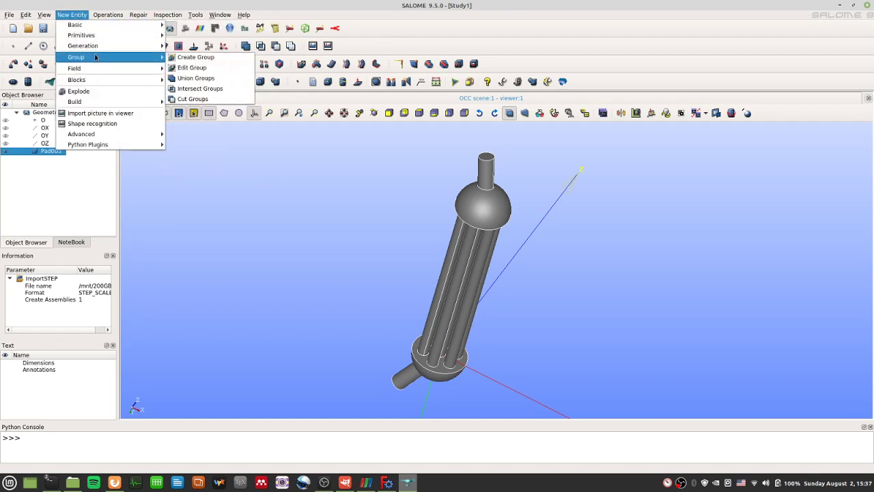
left_click(196, 57)
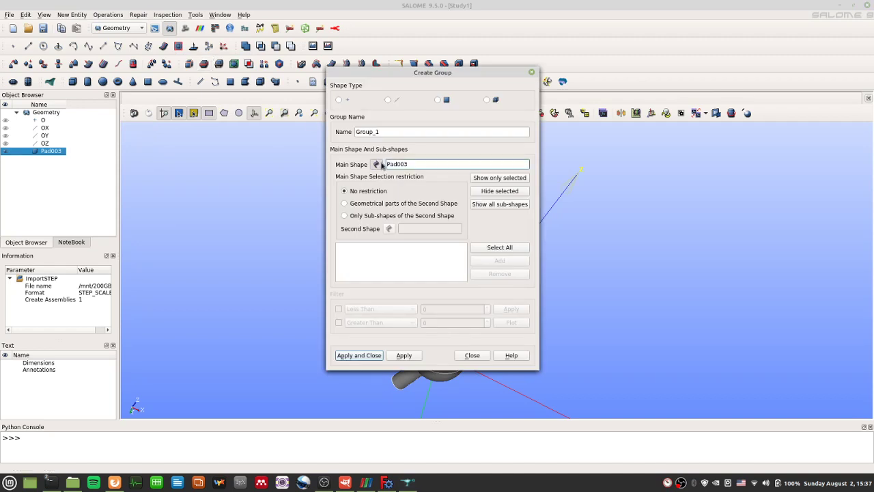
left_click(49, 165)
left_click(61, 153)
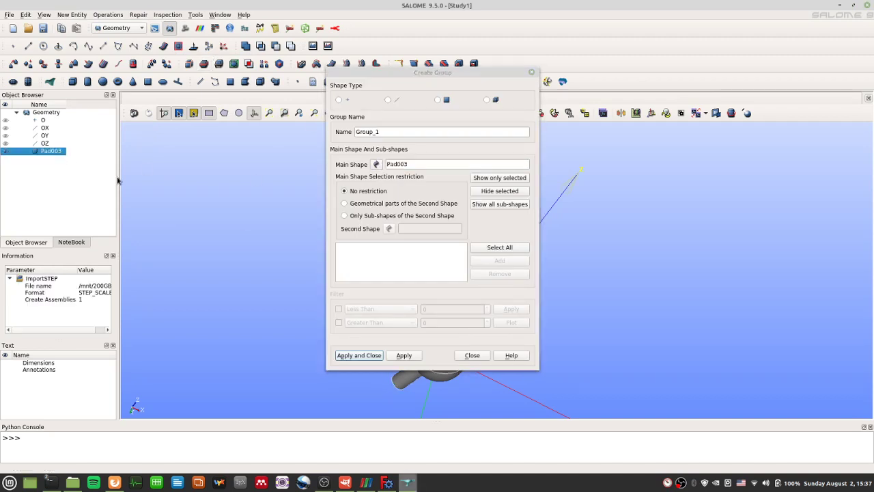
left_click(472, 355)
left_click(41, 195)
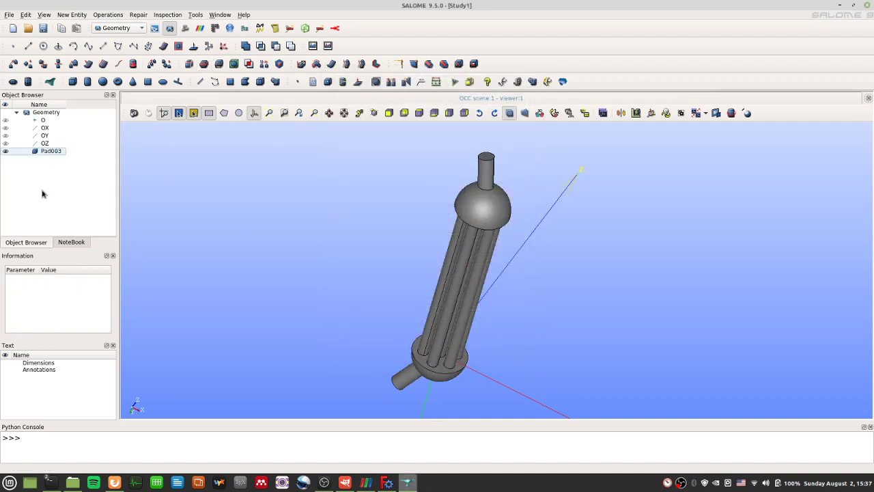
Step: Begin a face group called "inlet" on Pad003, keeping the heat exchanger in view beside its definition
right_click(55, 152)
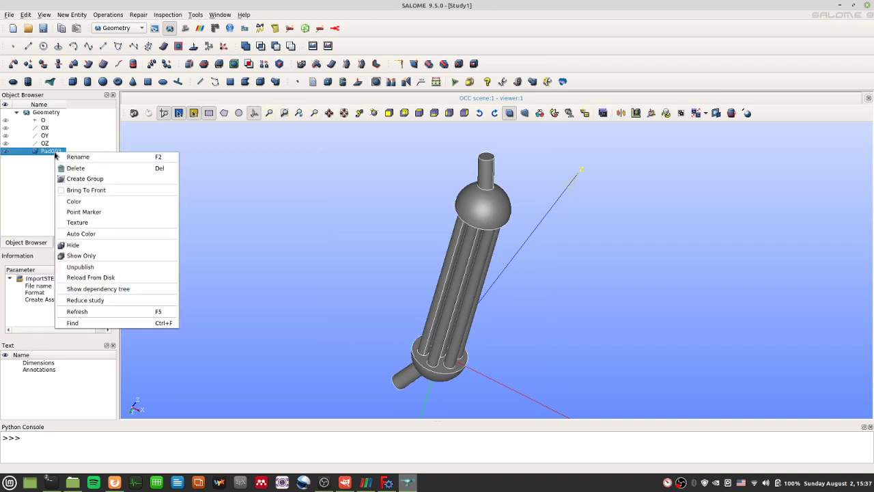
left_click(45, 163)
right_click(59, 143)
right_click(41, 152)
left_click(78, 181)
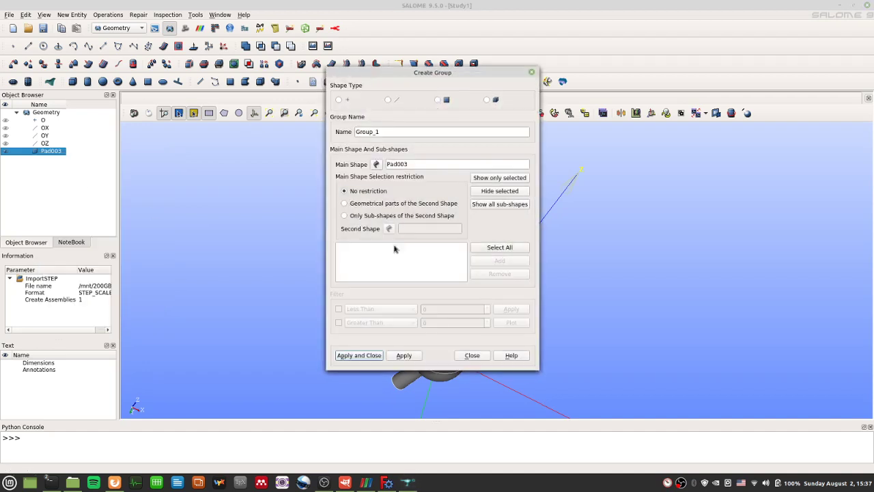
left_click(438, 100)
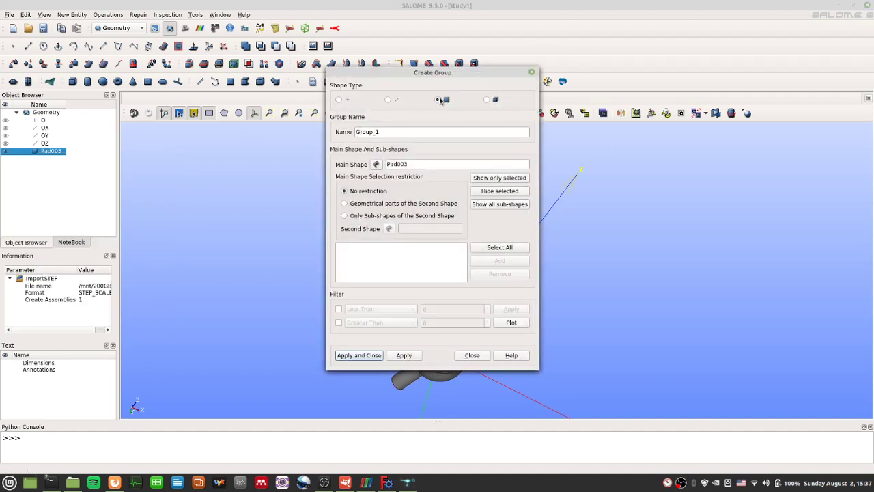
double_click(404, 131)
type("inlet")
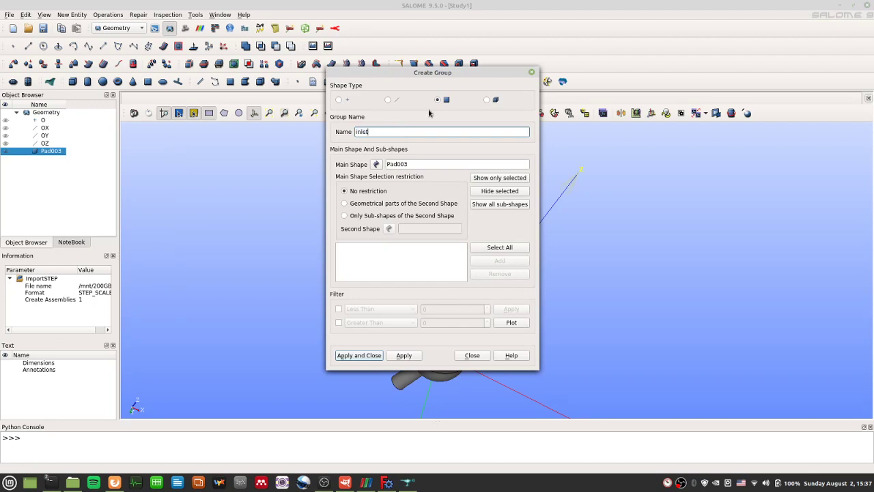
left_click_drag(442, 74, 709, 81)
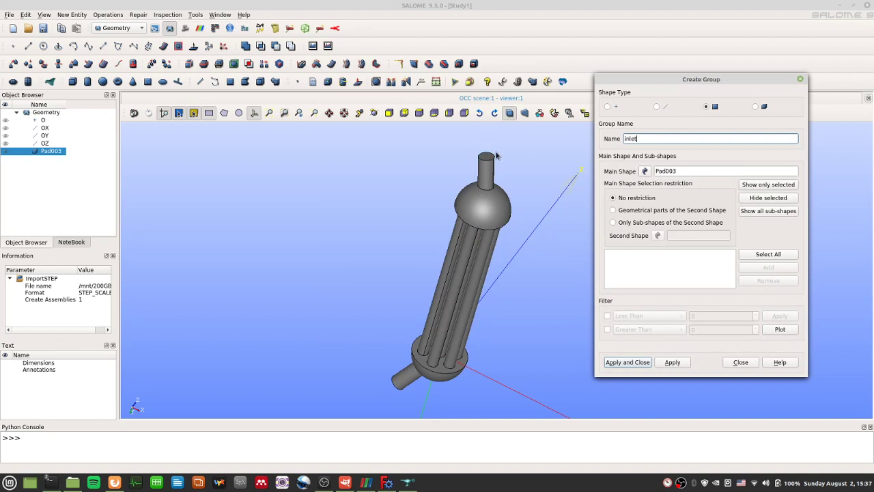
Step: Add the end face of the upper pipe to the inlet group and apply the group
left_click(664, 273)
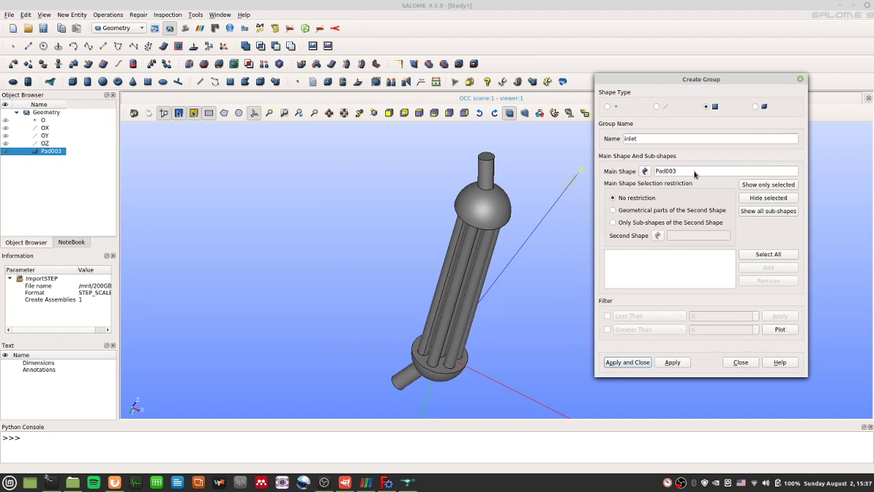
left_click(486, 158)
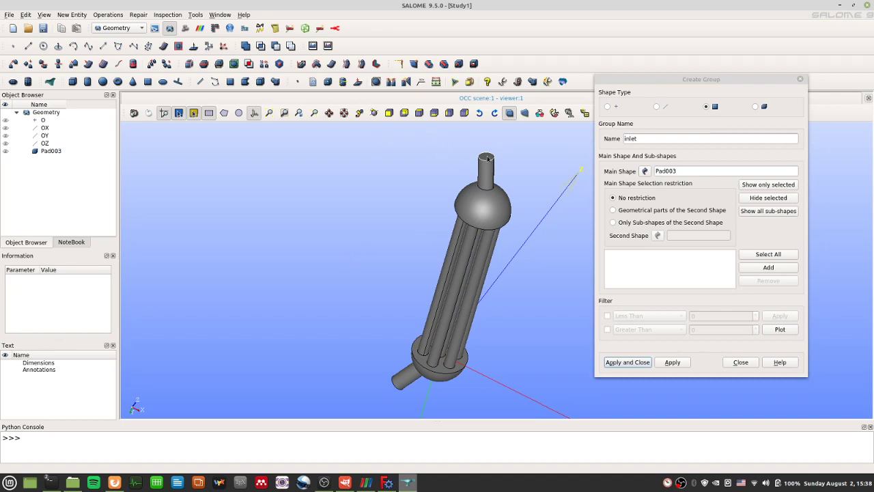
left_click(769, 268)
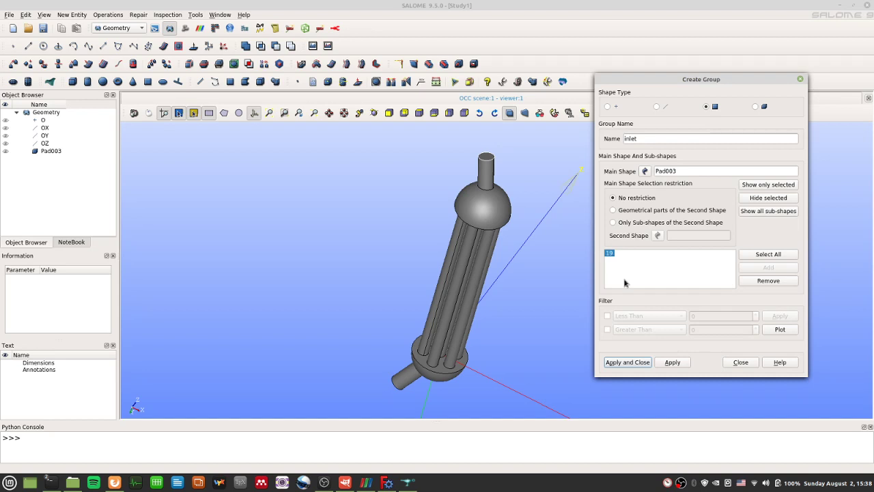
Step: Reveal the inlet group under Pad003 and close the group definition
left_click(25, 151)
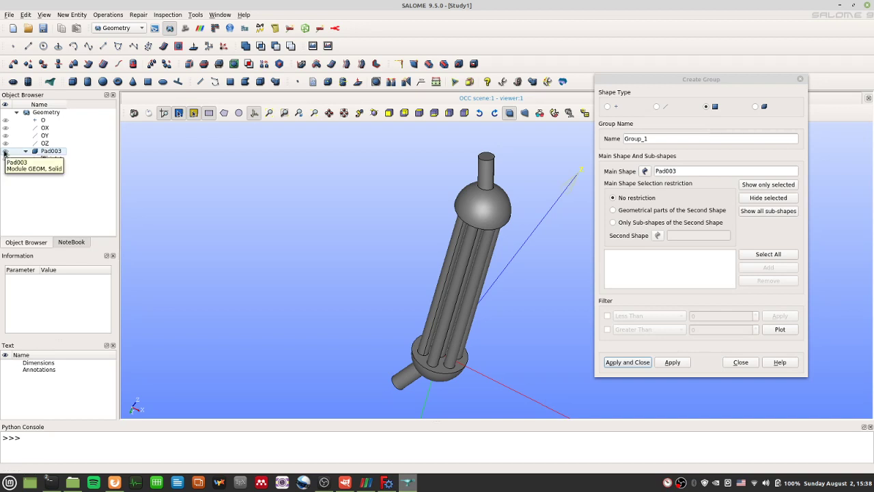
left_click(5, 153)
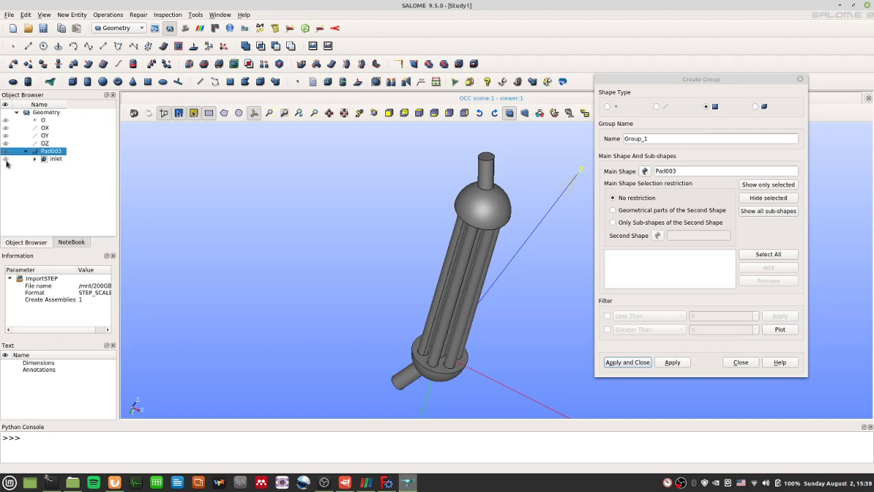
left_click(7, 158)
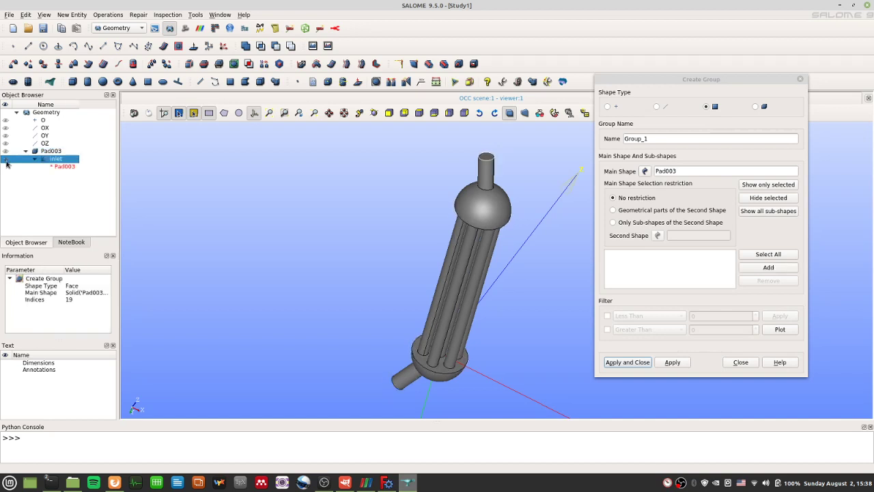
left_click(741, 363)
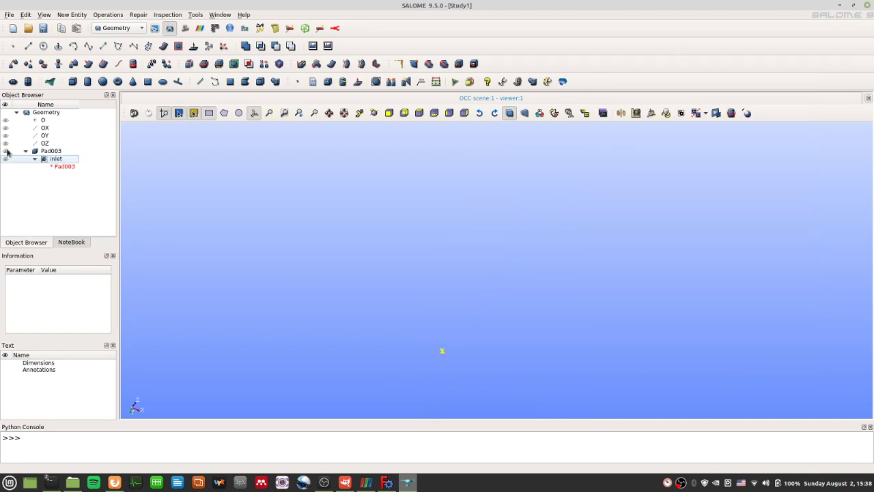
Step: Check the inlet group's face by hiding Pad003 and displaying the group alone
left_click(6, 152)
left_click(5, 152)
left_click(5, 151)
left_click(6, 152)
left_click(5, 151)
left_click(6, 151)
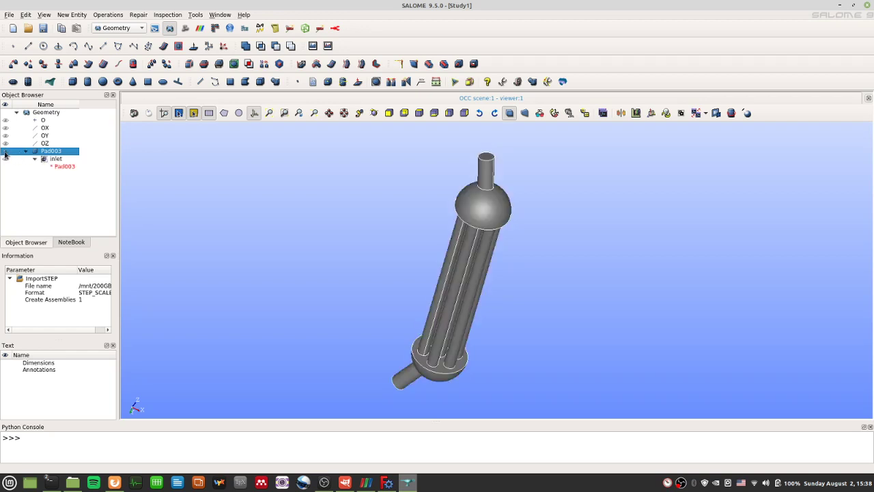
left_click(6, 153)
double_click(5, 151)
left_click(25, 152)
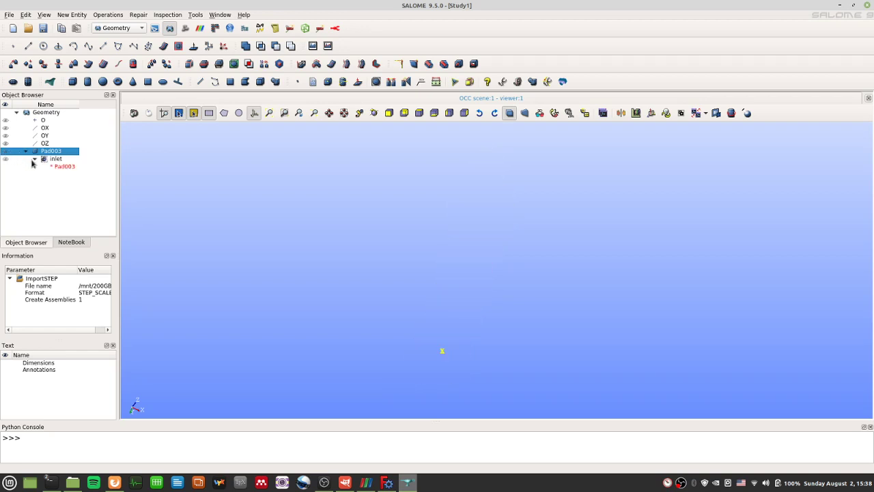
left_click(6, 160)
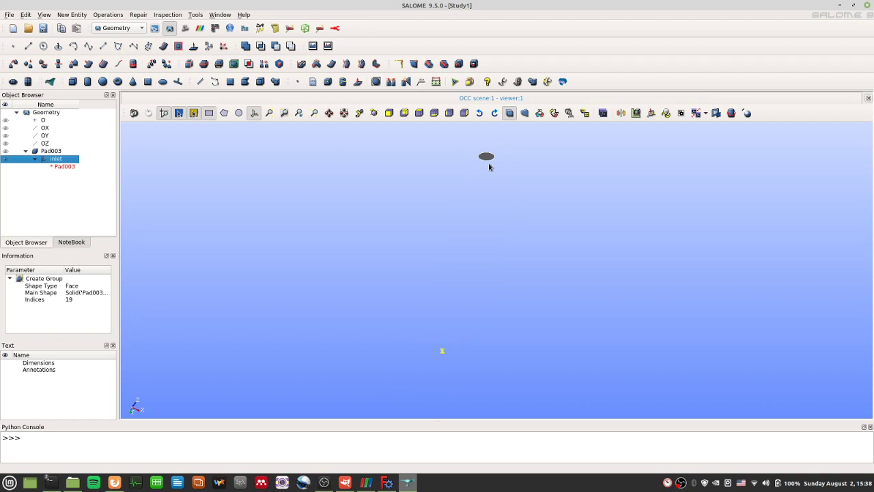
Step: Start a face group named "outlet" with Pad003 as its main shape
left_click(51, 152)
right_click(51, 155)
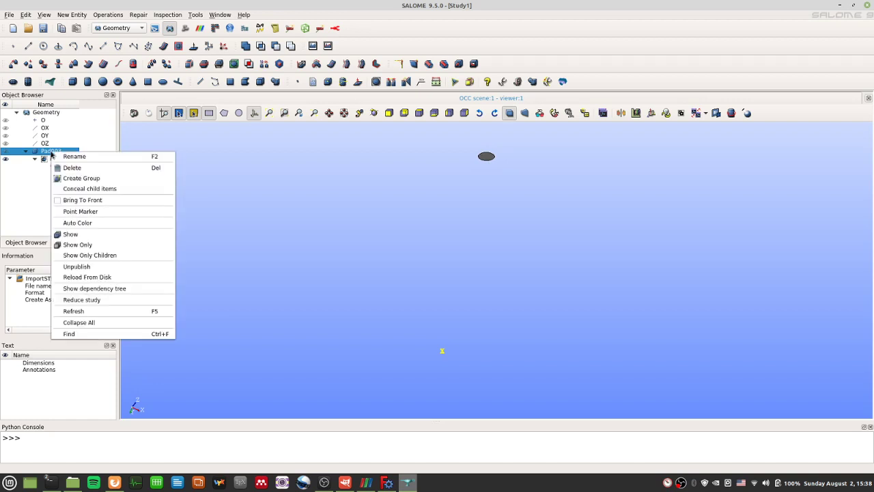
left_click(83, 178)
left_click(437, 99)
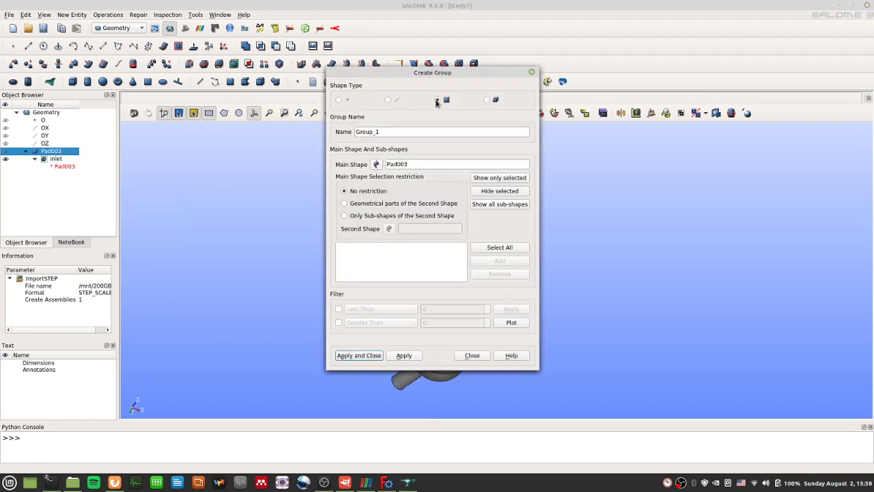
left_click(417, 129)
left_click_drag(418, 130, 317, 134)
type("outlet")
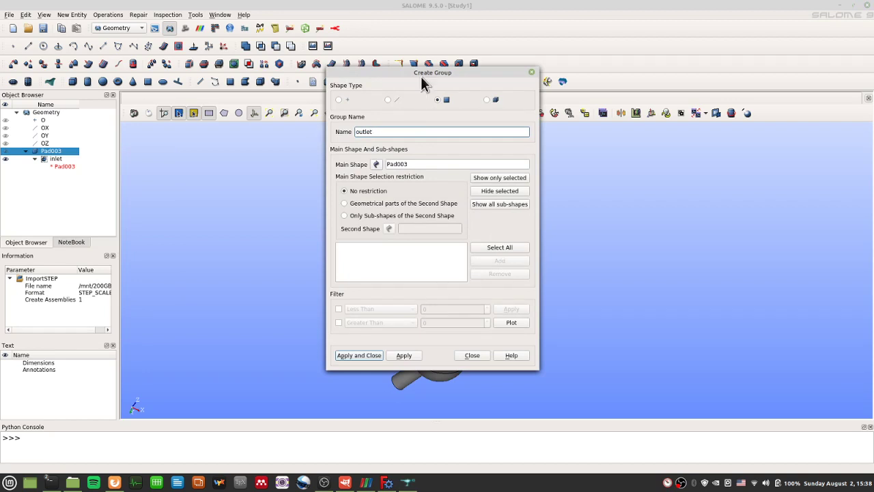
left_click_drag(421, 76, 665, 82)
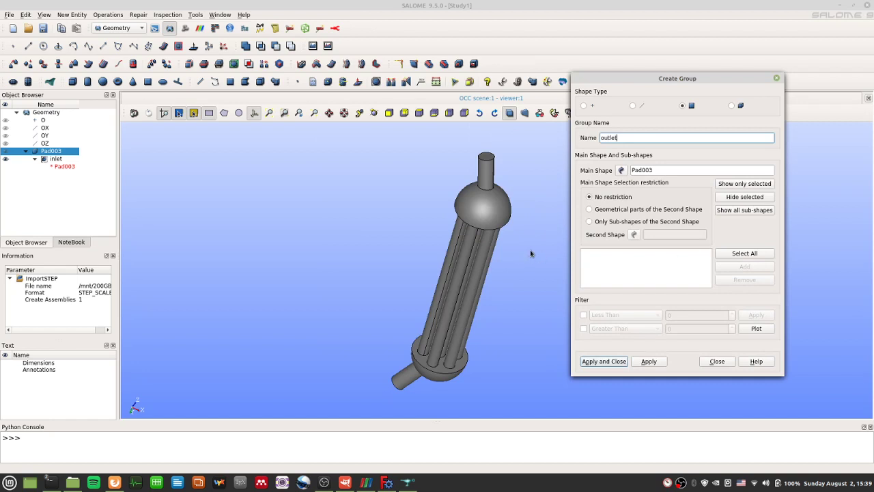
Step: Add the end face of the lower pipe to the outlet group and apply the group
left_click(508, 319)
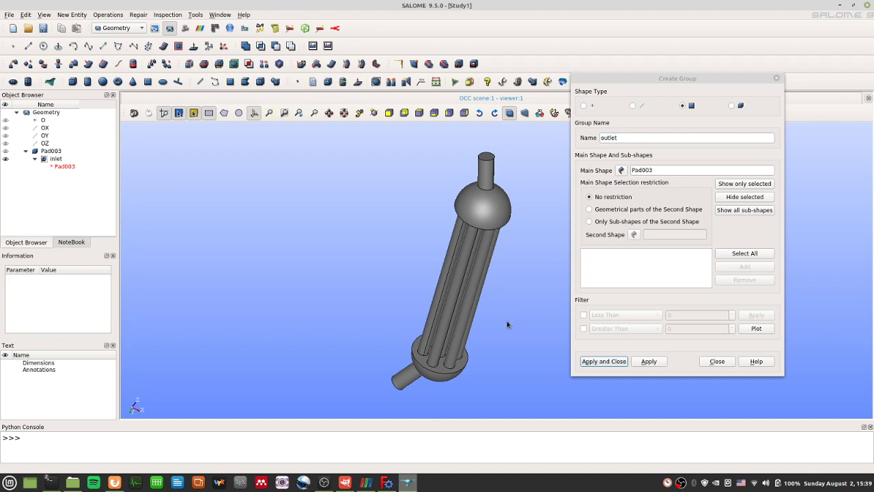
middle_click_drag(506, 324, 548, 324)
left_click(484, 234)
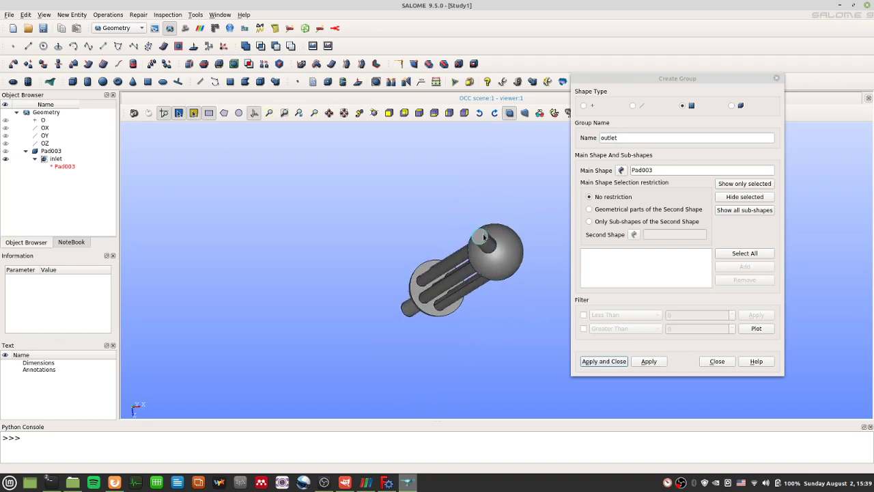
left_click(729, 269)
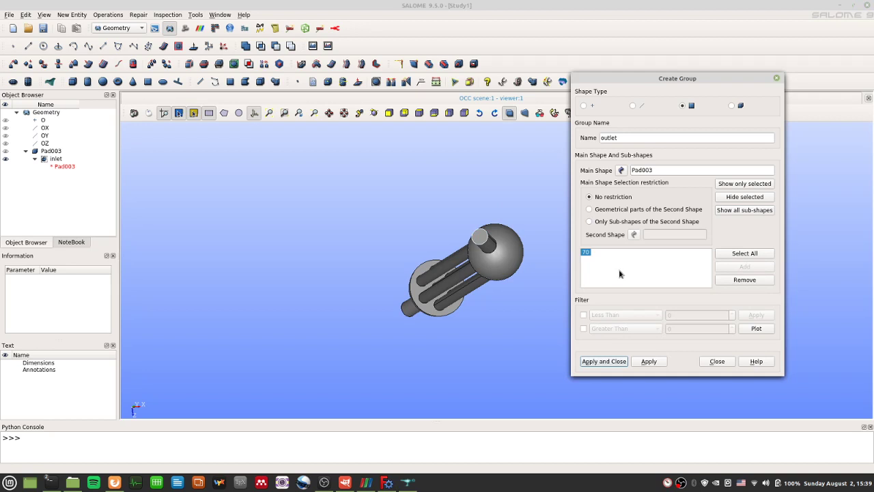
left_click(652, 361)
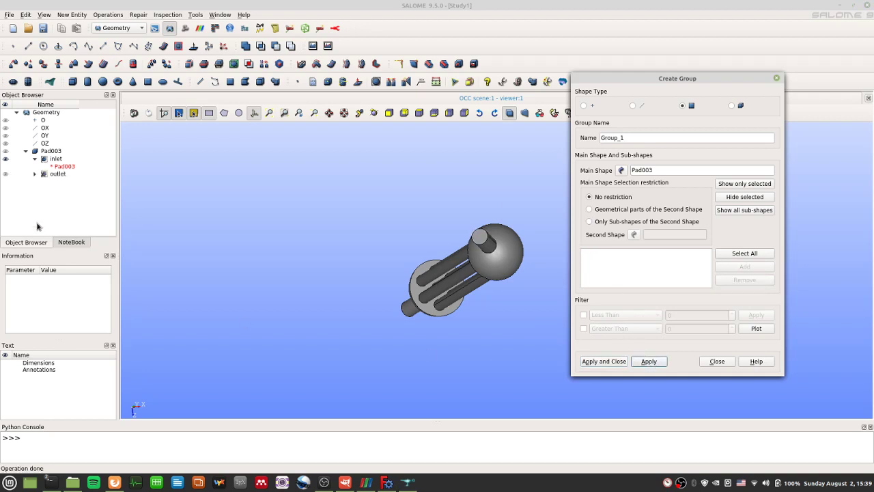
left_click(34, 173)
left_click(34, 173)
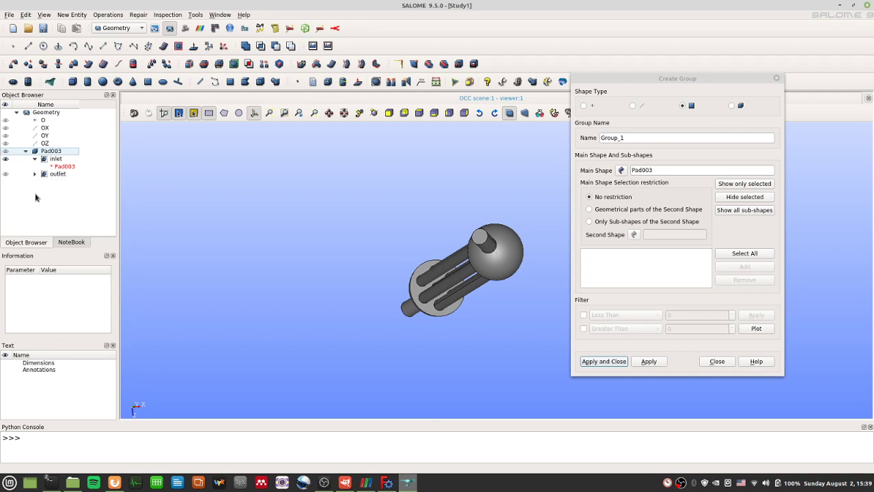
right_click_drag(331, 201, 225, 316, "ctrl")
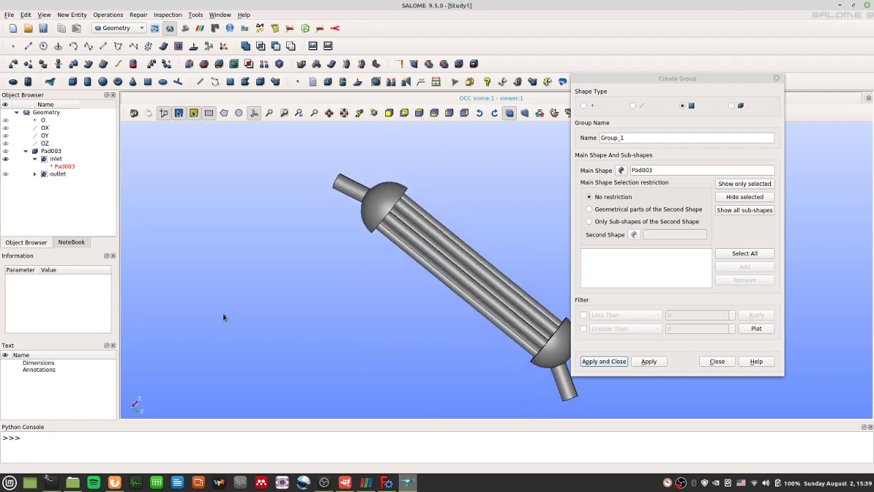
left_click(743, 257)
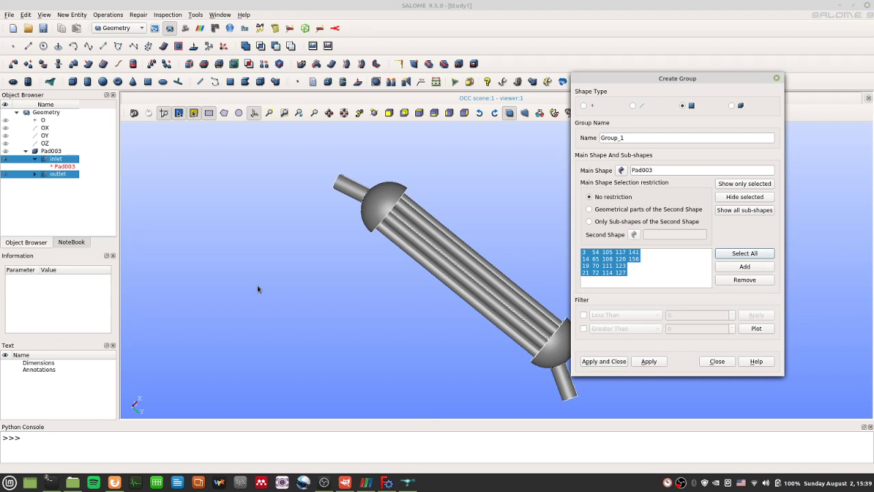
left_click(257, 289)
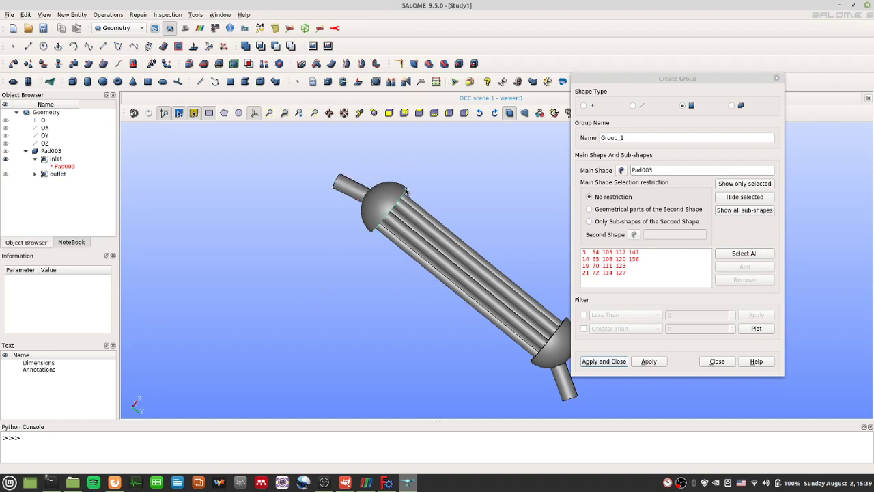
left_click(725, 256)
right_click_drag(334, 292, 579, 301, "ctrl")
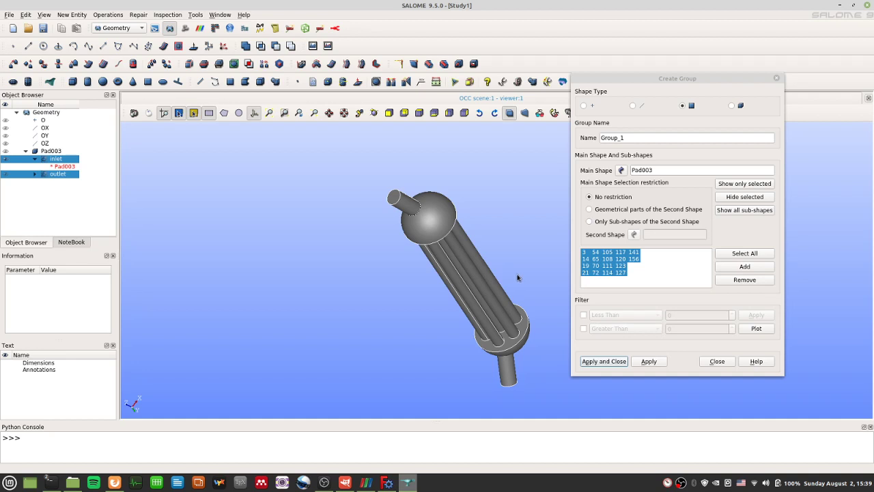
left_click(676, 274)
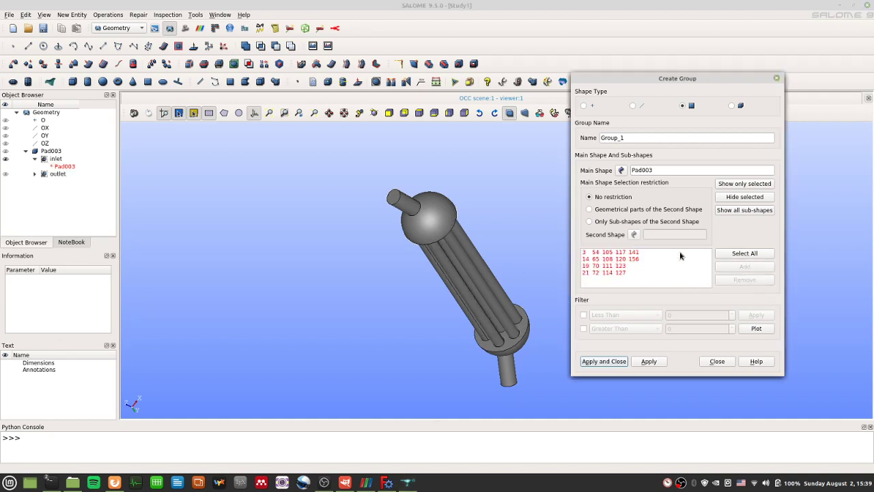
left_click(744, 253)
left_click(750, 280)
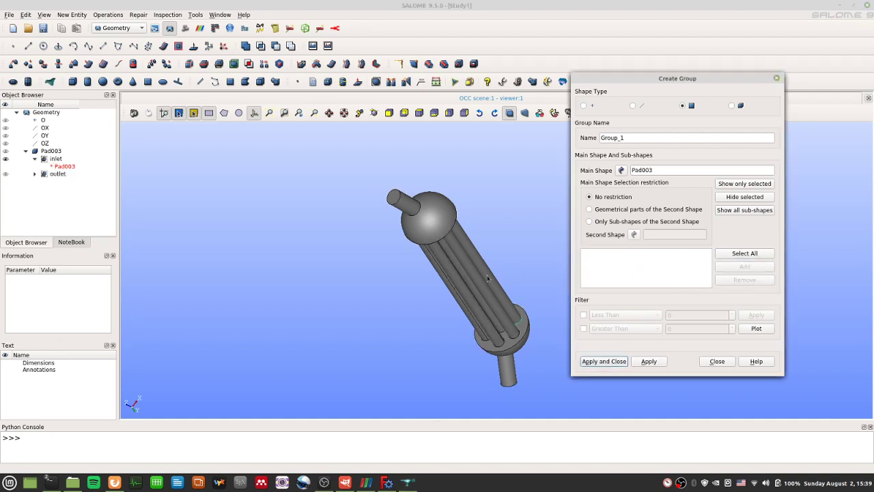
Step: Fill the new face group with all faces of Pad003 except the inlet and outlet pipe end faces
left_click(754, 254)
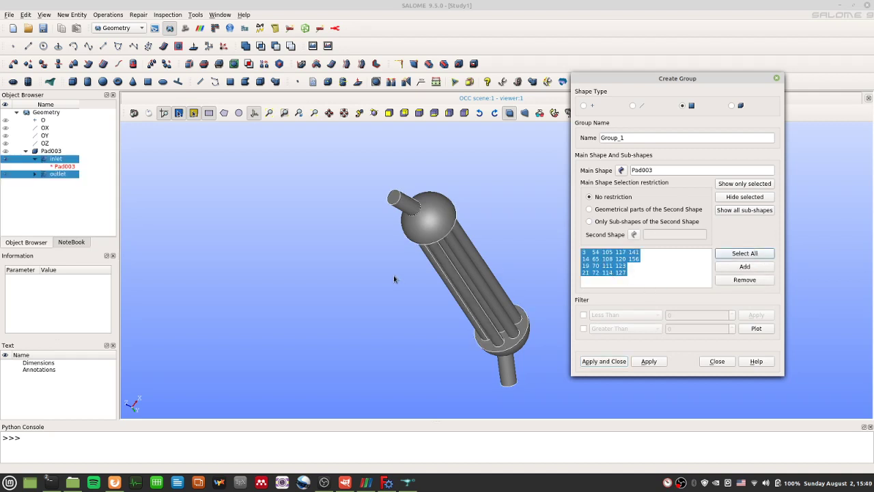
left_click(395, 199)
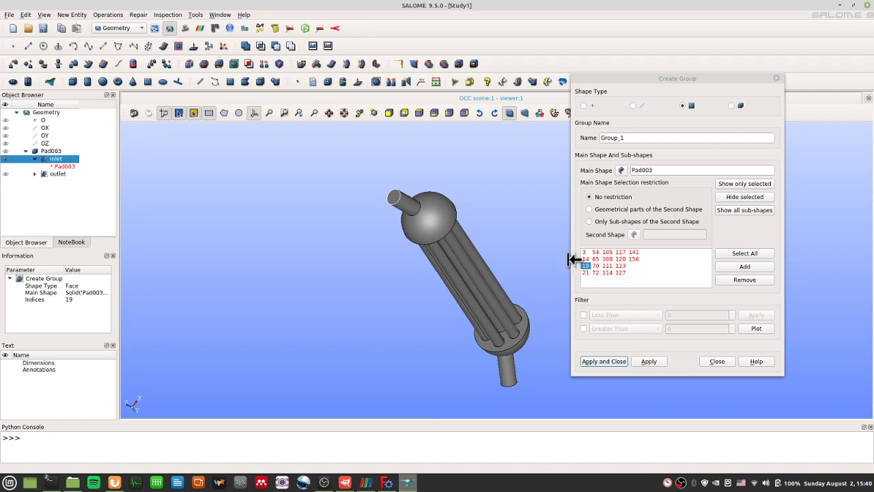
left_click(744, 281)
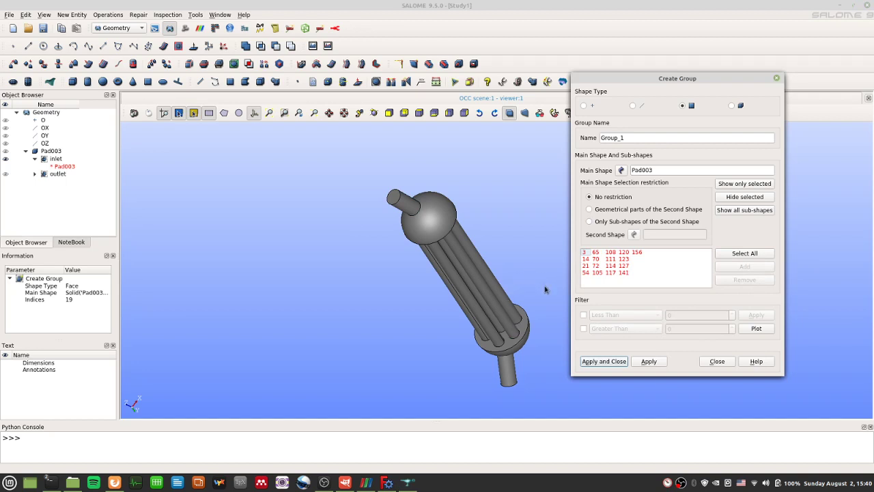
right_click_drag(538, 294, 270, 226, "ctrl")
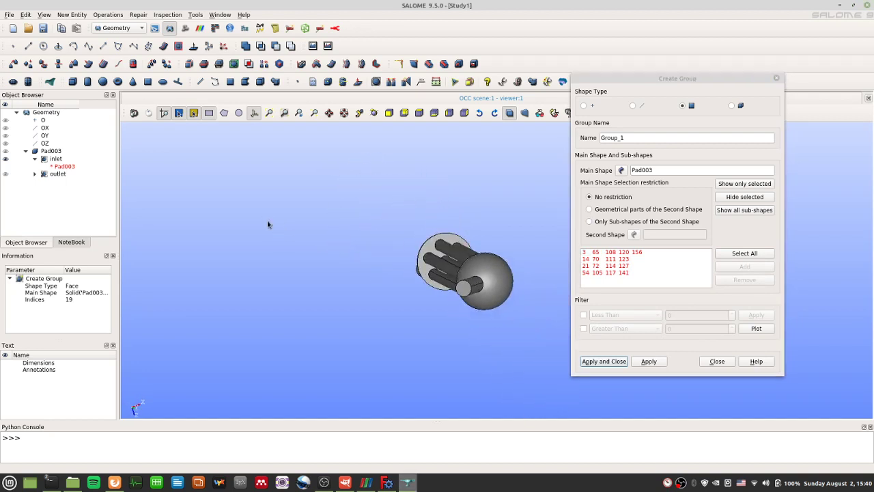
left_click(471, 295)
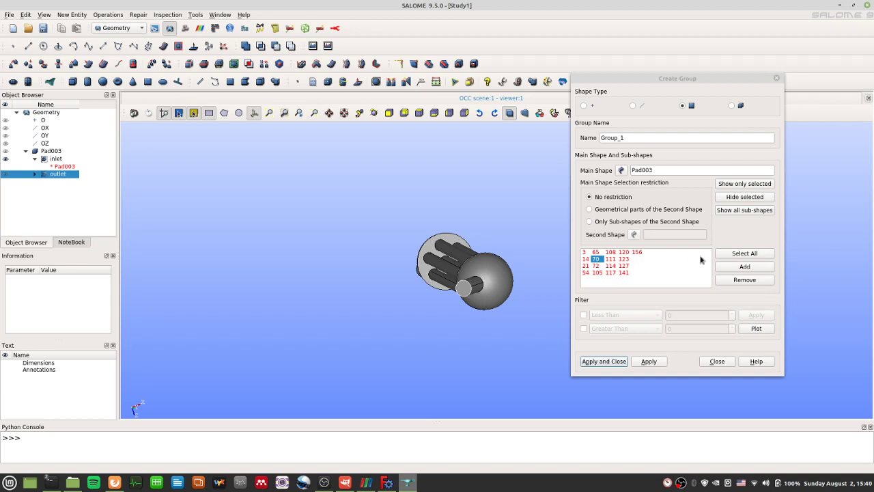
left_click(743, 280)
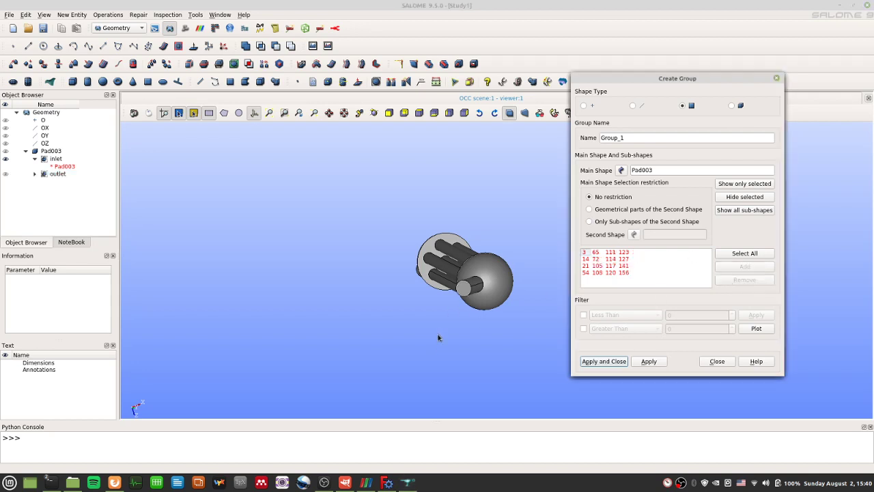
Step: Name the face group "wall", apply it, reveal its entry under Pad003 and finish creating groups
double_click(646, 138)
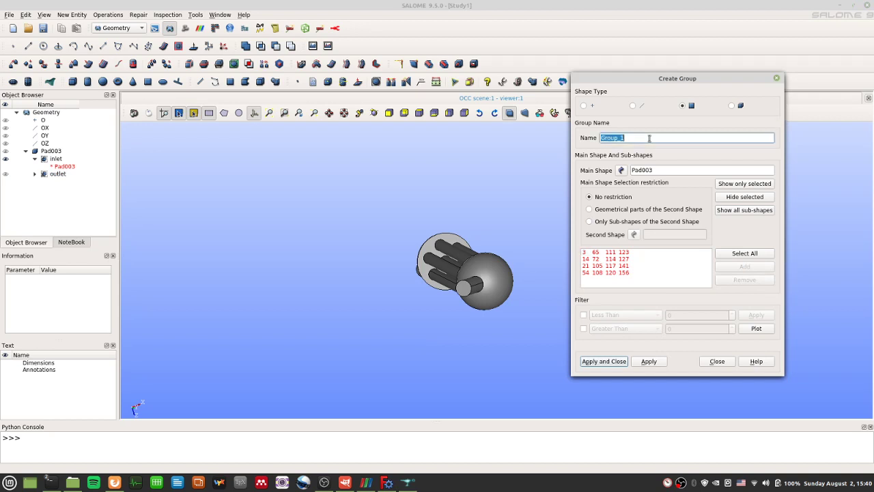
type("wall")
left_click(647, 361)
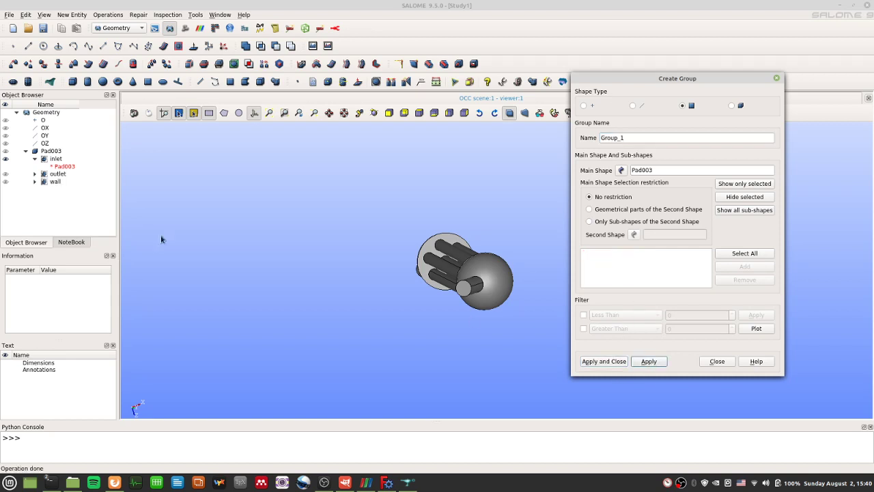
left_click(35, 181)
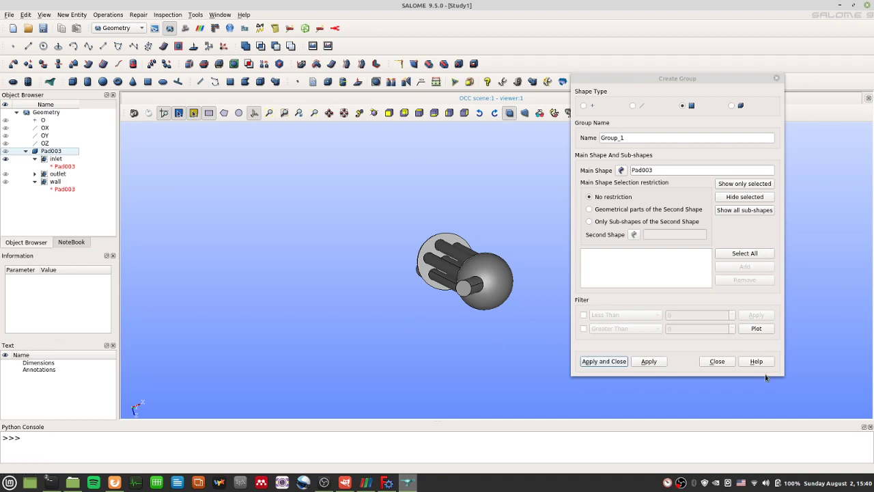
left_click(728, 364)
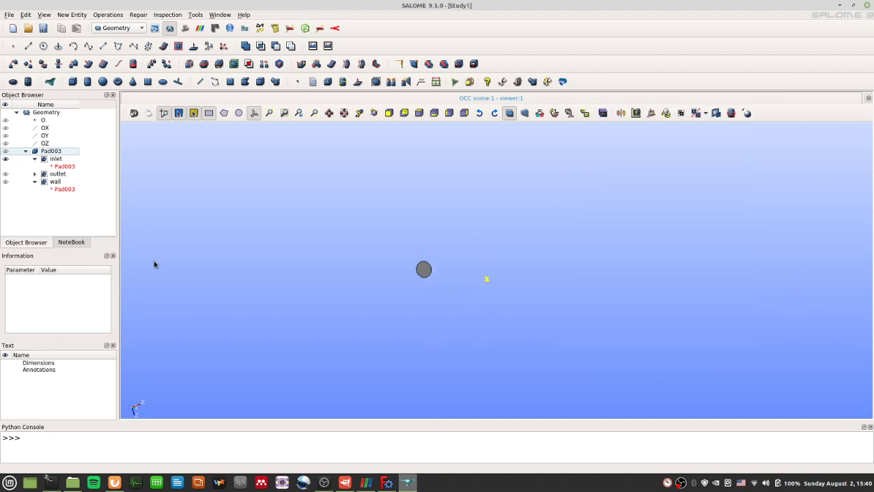
Step: Check the wall group's faces by toggling its display, hiding the inlet group and inspecting the open pipe ends
left_click(5, 183)
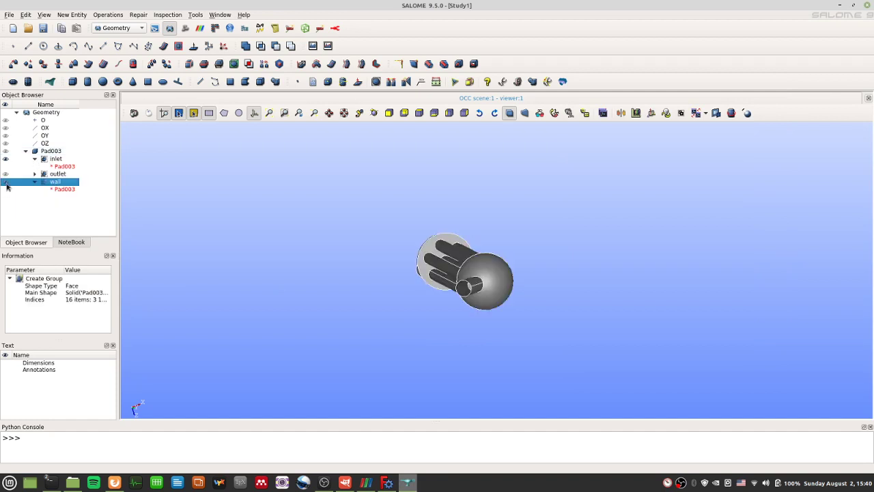
left_click(7, 182)
left_click(6, 183)
left_click(7, 161)
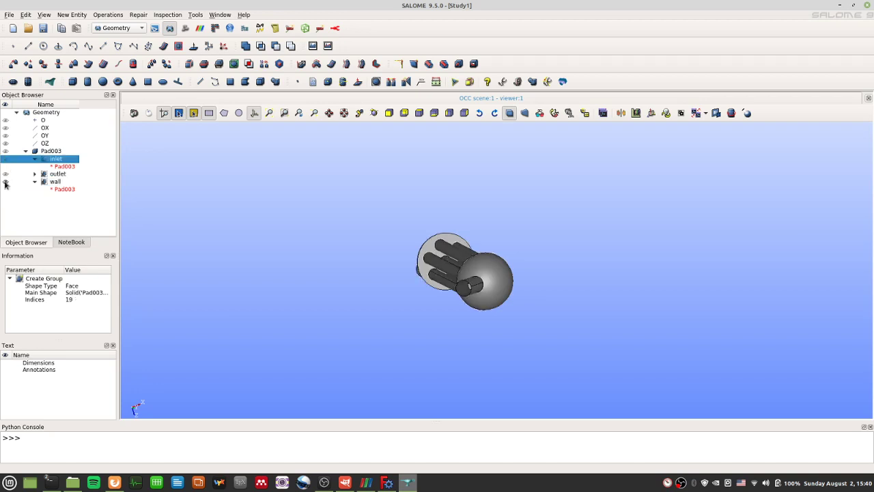
left_click(7, 182)
left_click(7, 182)
left_click(7, 182)
left_click(7, 183)
right_click_drag(511, 321, 603, 285, "ctrl")
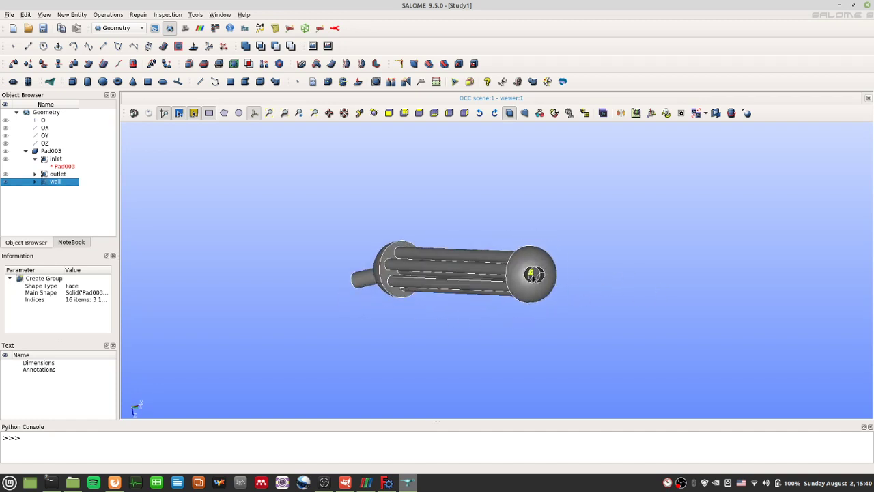
right_click_drag(420, 351, 427, 297, "ctrl")
Step: Display the outlet and inlet groups together with the wall group and inspect the complete heat exchanger
left_click(5, 173)
left_click(6, 160)
right_click_drag(546, 291, 576, 325, "ctrl")
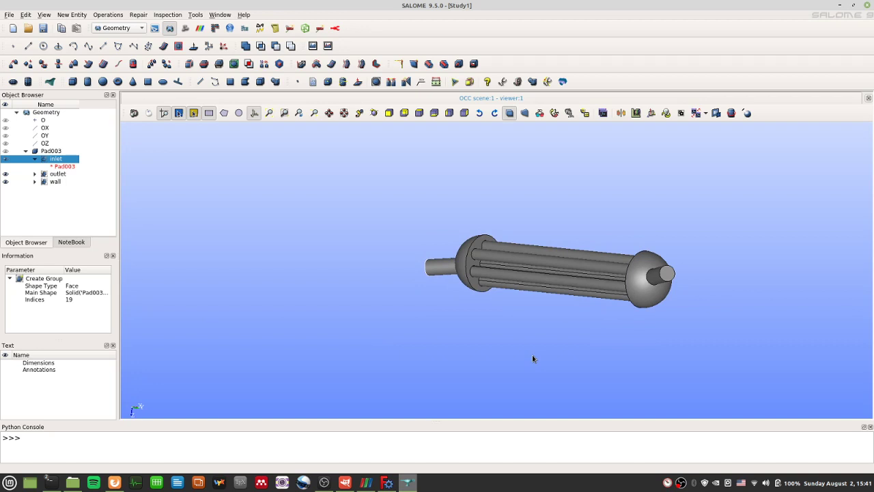
Step: Save the study as videotutorial.hdf in the "salome work directory" folder and clear the inlet selection
left_click(9, 14)
left_click(58, 67)
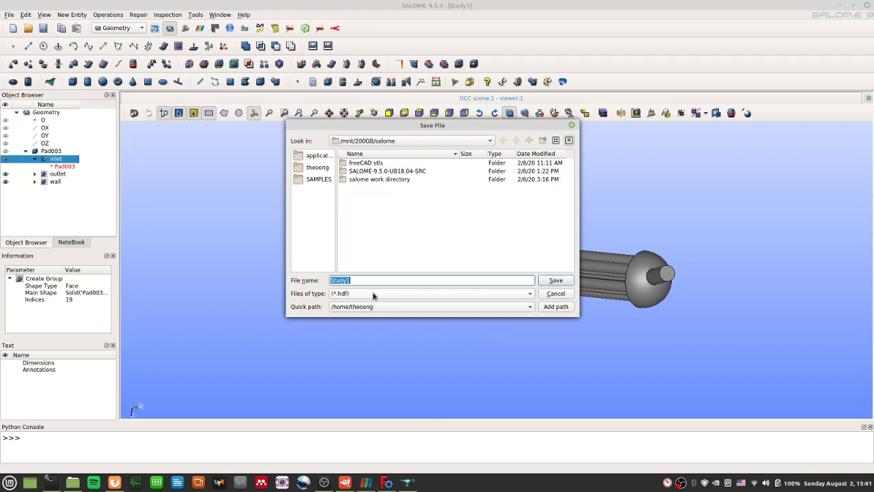
double_click(407, 179)
left_click(380, 164)
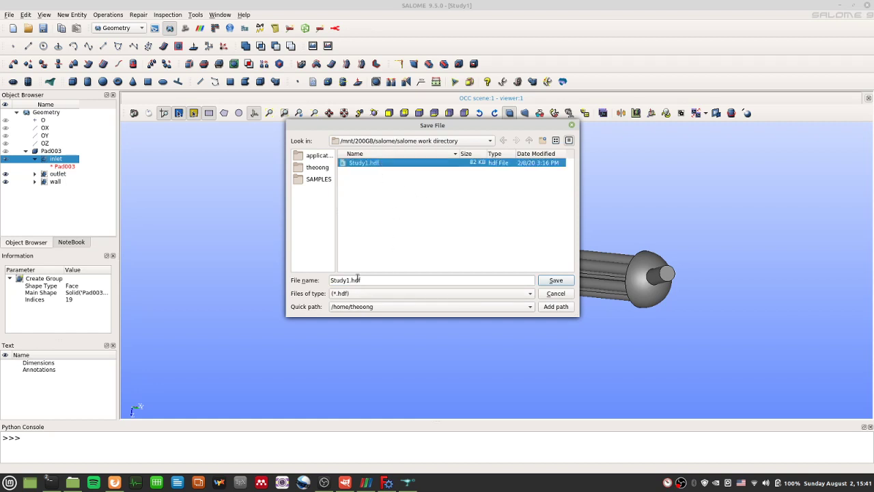
left_click_drag(350, 280, 269, 277)
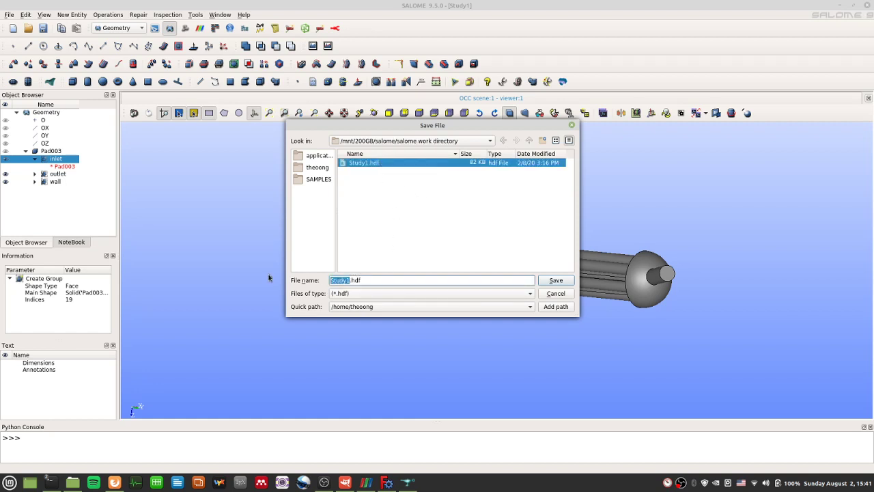
type("videotutorial")
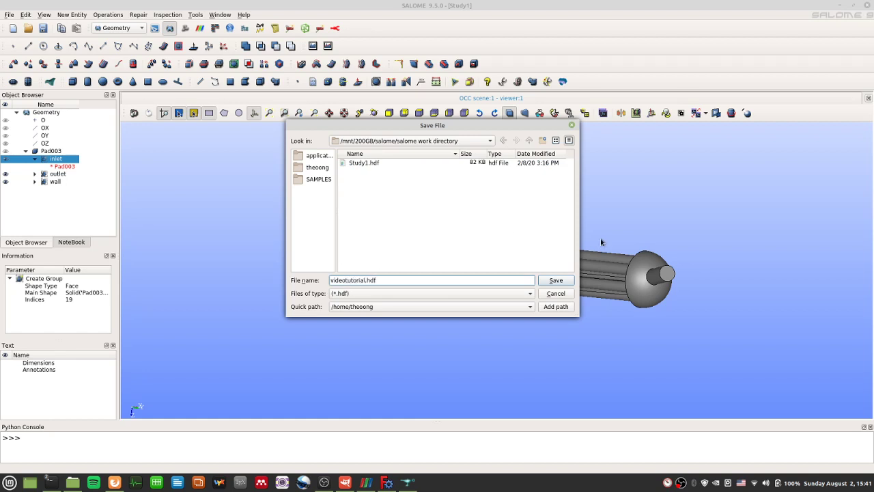
left_click(560, 280)
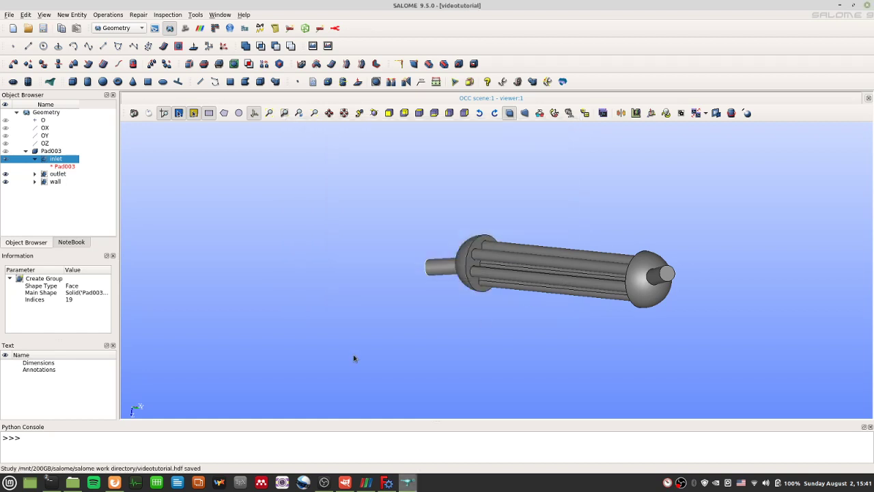
left_click(353, 358)
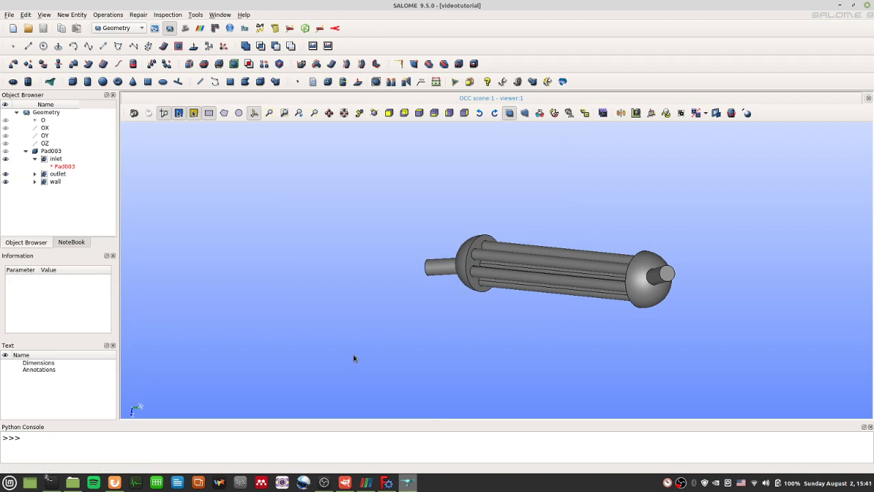